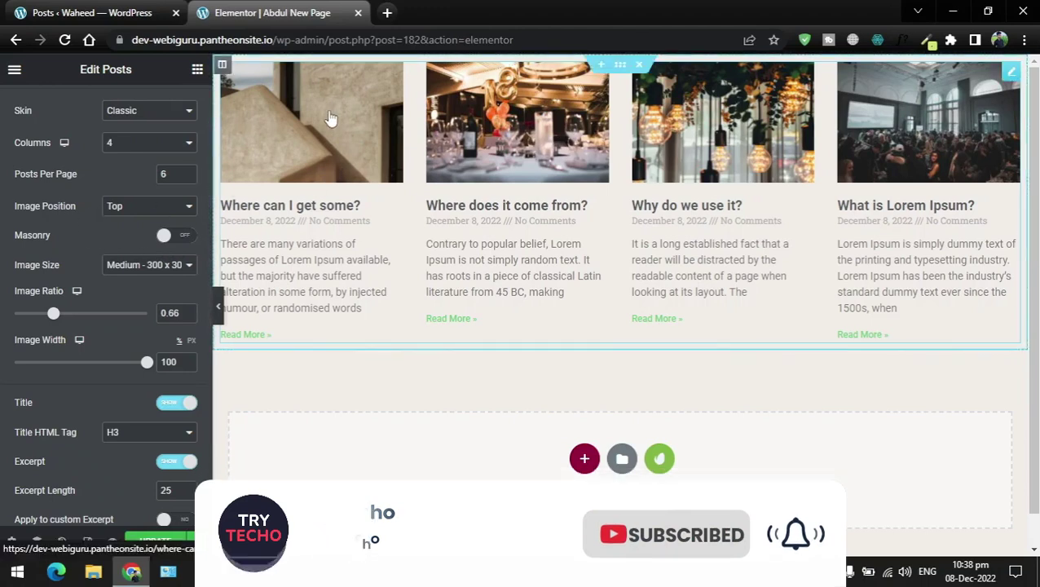
Step: Try the Left image position for the posts, and switch it to Right
{"action": "left_click", "coordinate": [137, 209]}
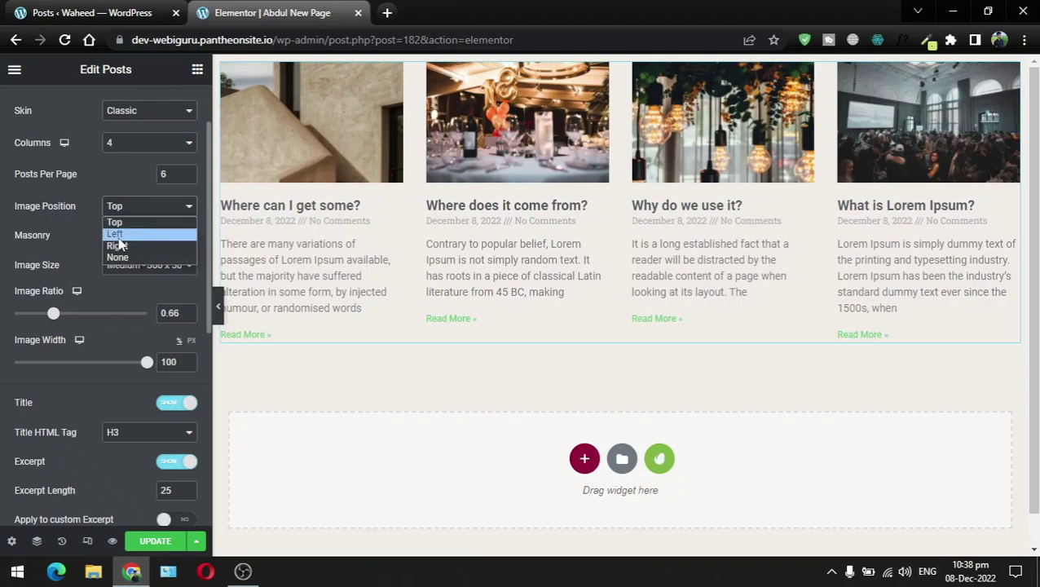
{"action": "left_click", "coordinate": [115, 222]}
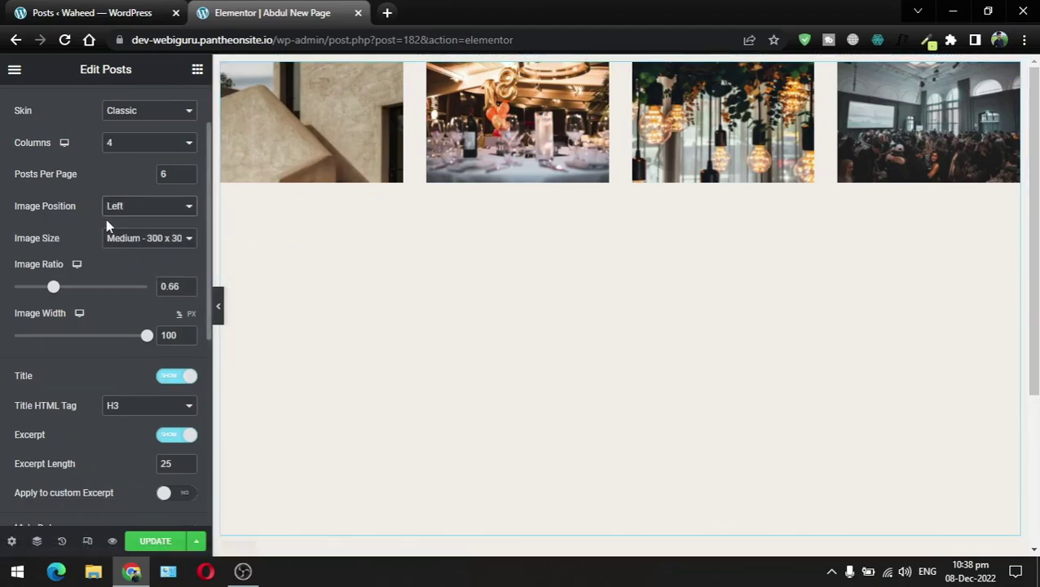
{"action": "left_click", "coordinate": [127, 209]}
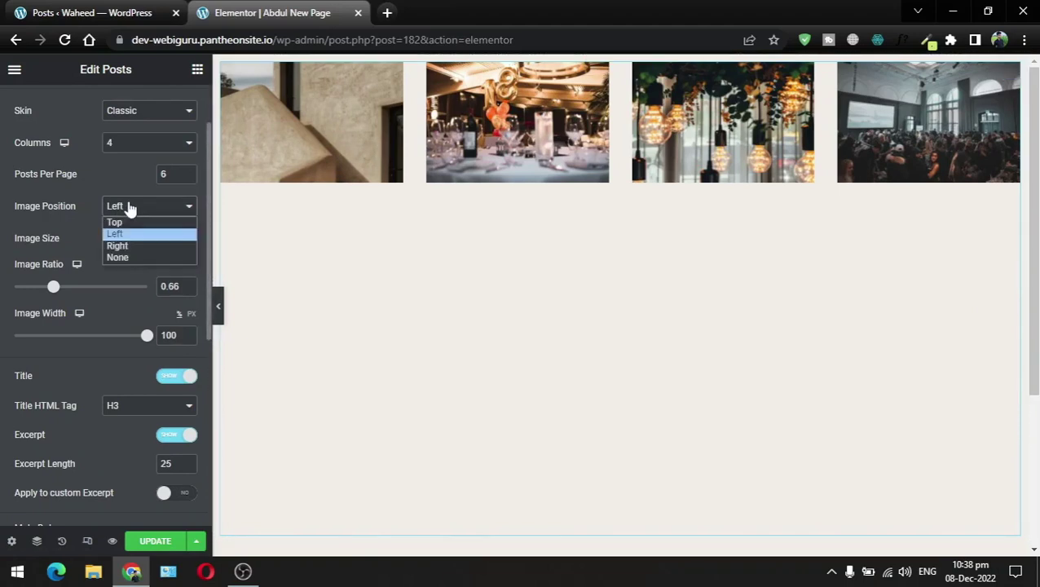
{"action": "left_click", "coordinate": [129, 245]}
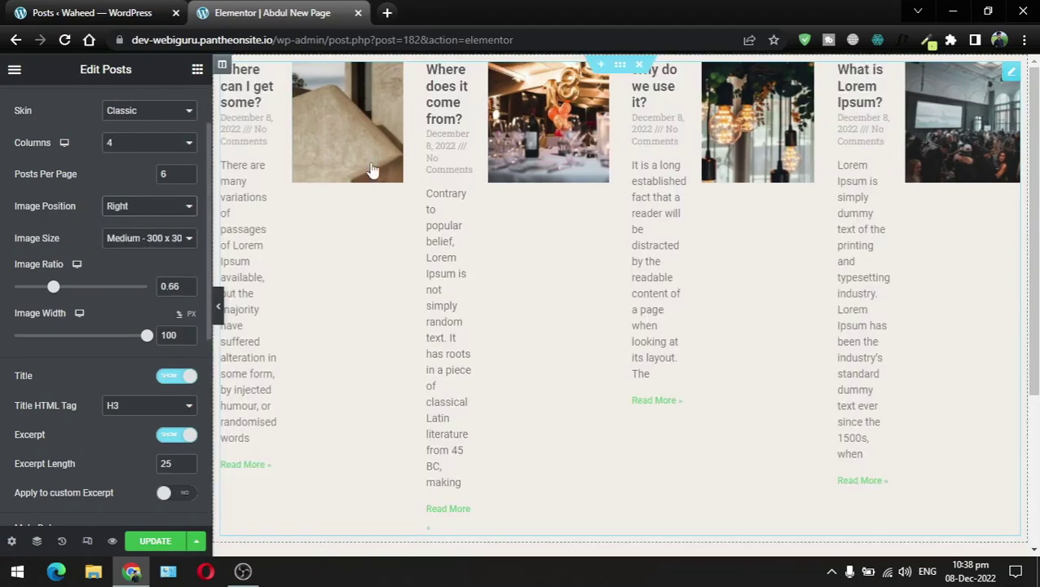
Step: Try the Left image position again and preview the posts layout without the editing panel
{"action": "left_click", "coordinate": [135, 210]}
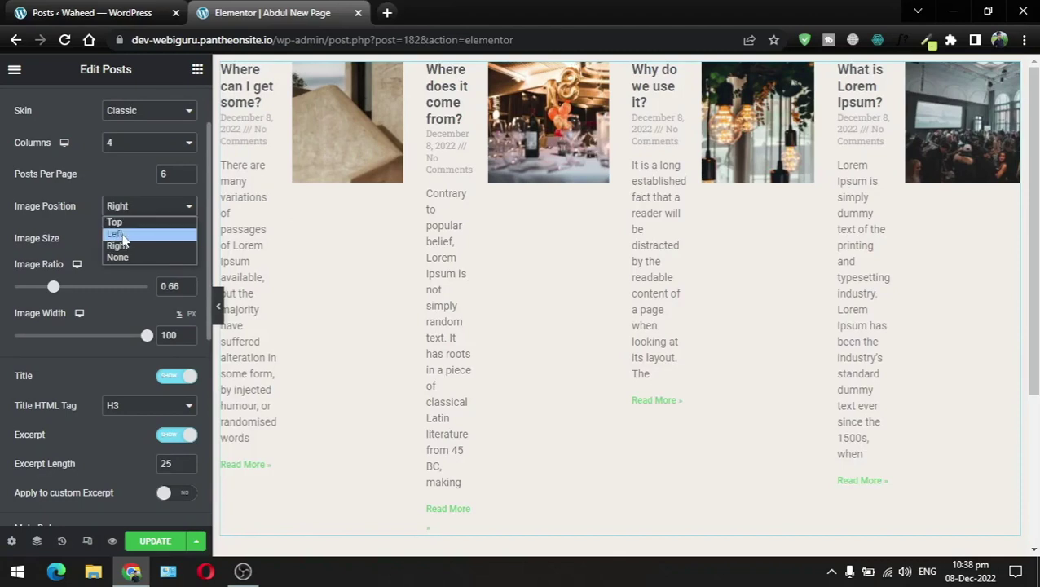
{"action": "left_click", "coordinate": [121, 234]}
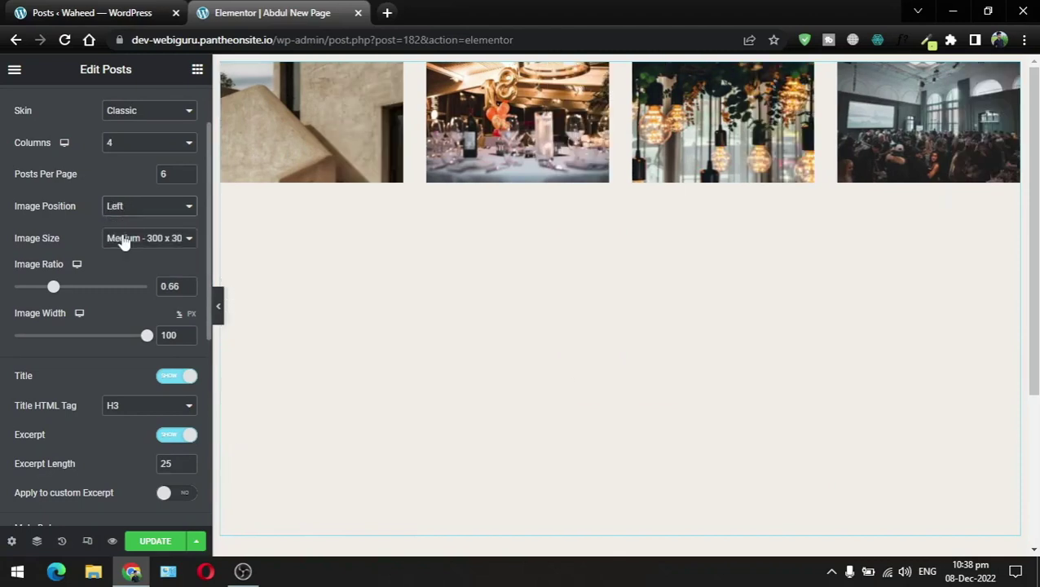
{"action": "left_click", "coordinate": [221, 305]}
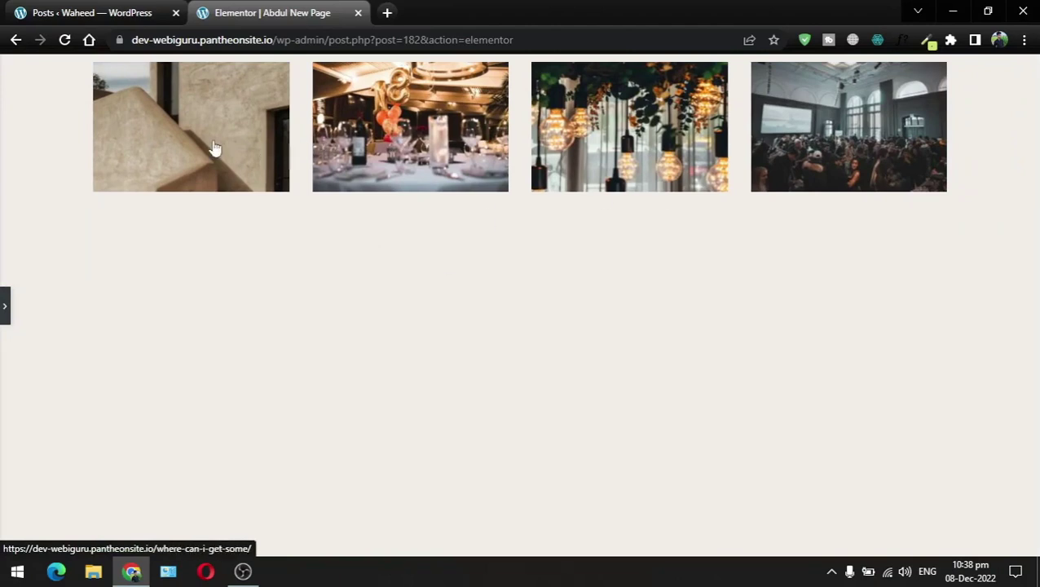
{"action": "left_click", "coordinate": [4, 302]}
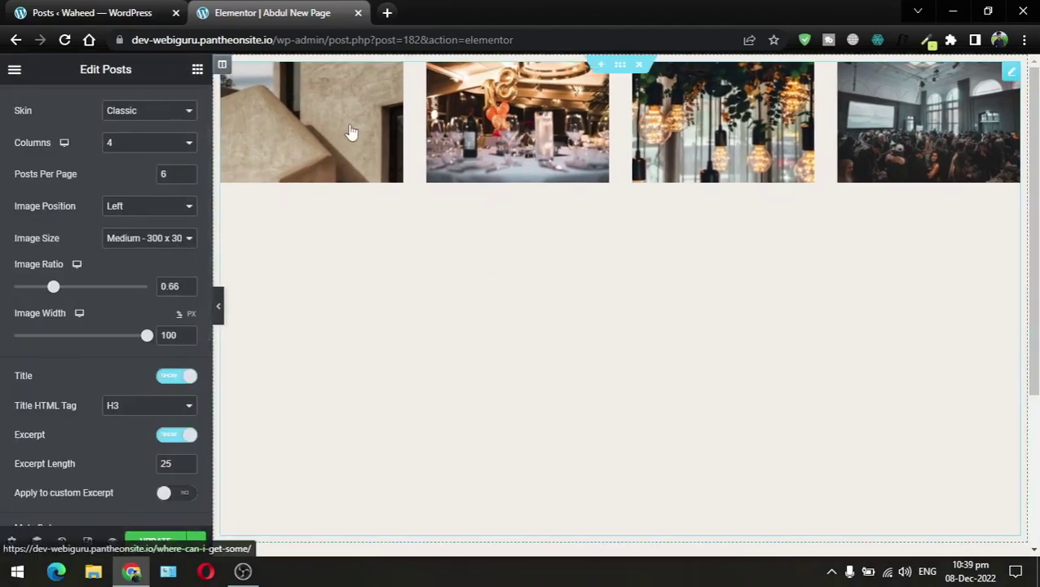
Step: Switch the posts' image position from Left back to Right to compare the layout
{"action": "left_click", "coordinate": [149, 212]}
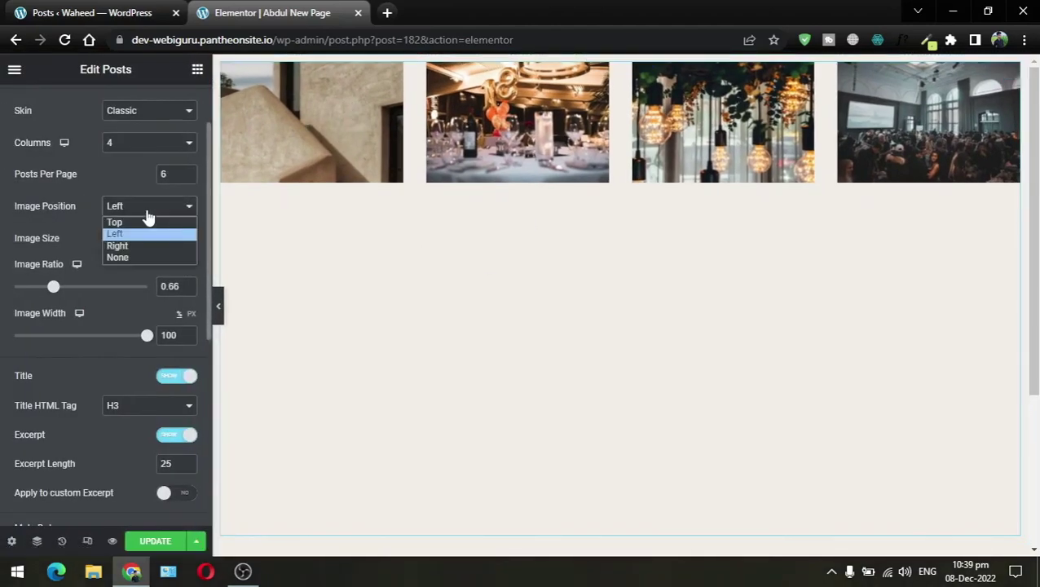
{"action": "left_click", "coordinate": [130, 245]}
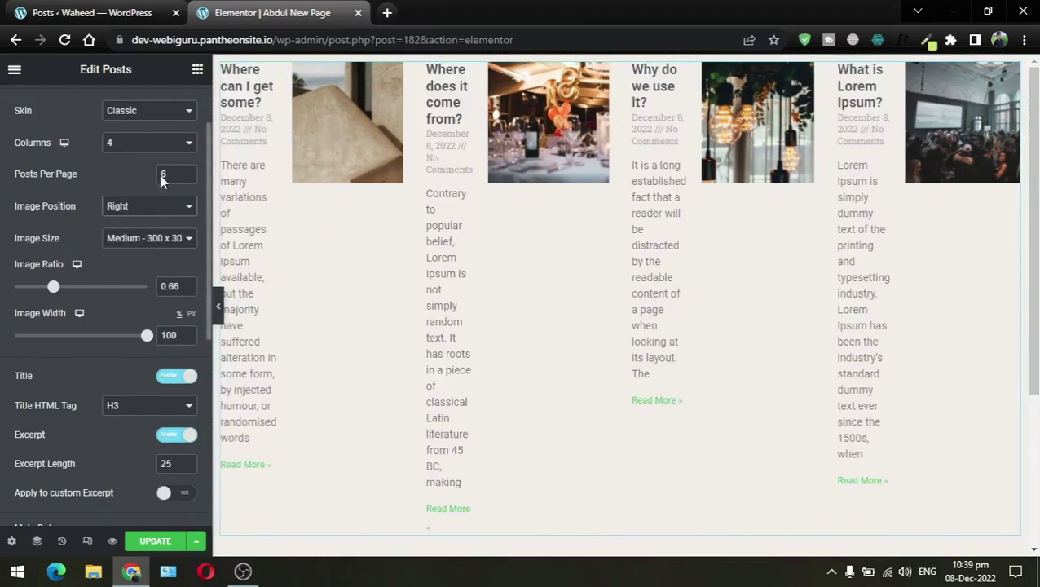
{"action": "left_click", "coordinate": [147, 209]}
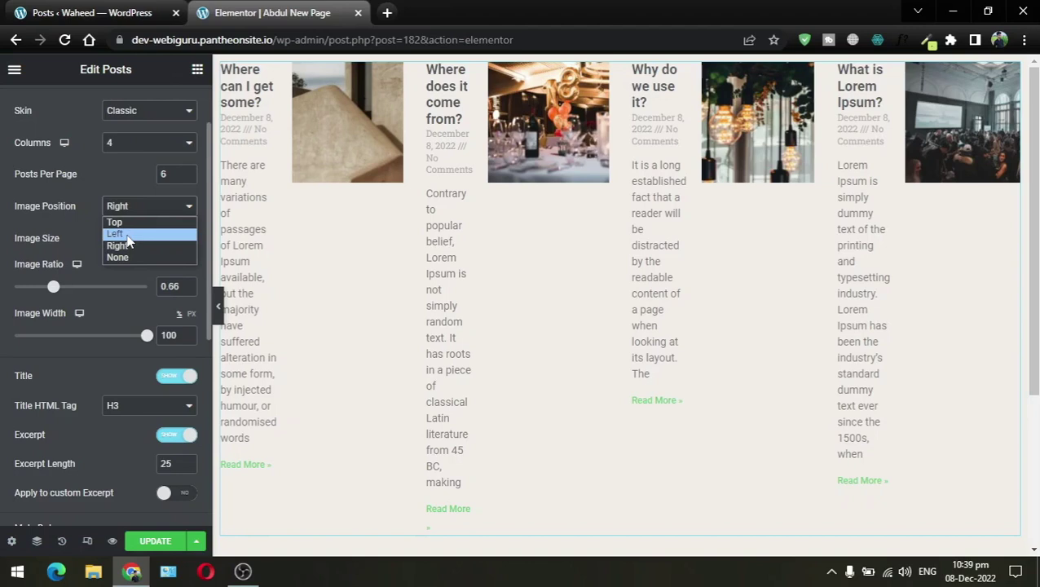
{"action": "left_click", "coordinate": [87, 230]}
Step: Preview the posts with the image position set to None, and set the position back to Top
{"action": "left_click", "coordinate": [122, 208]}
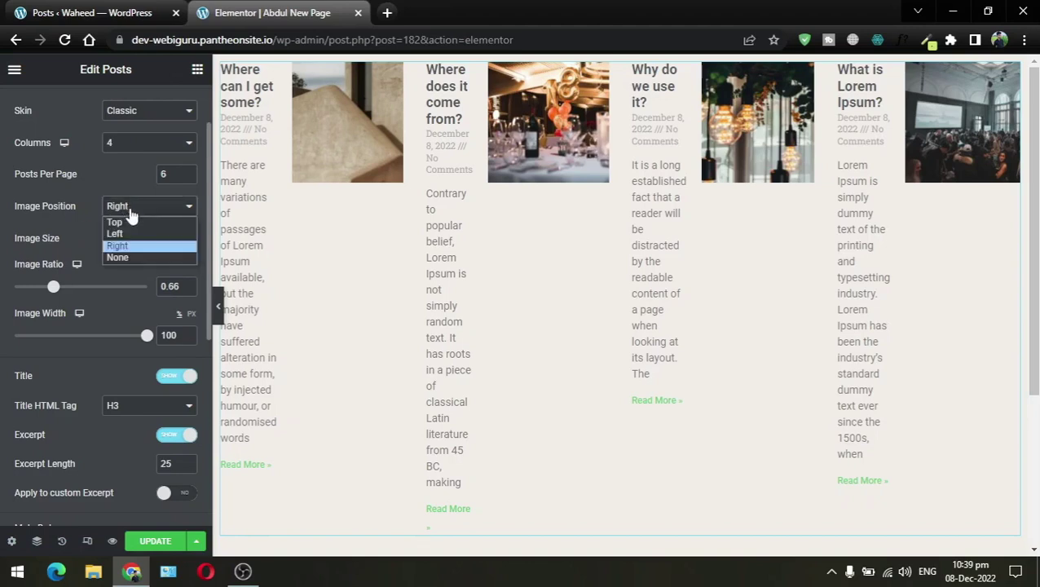
{"action": "left_click", "coordinate": [117, 258]}
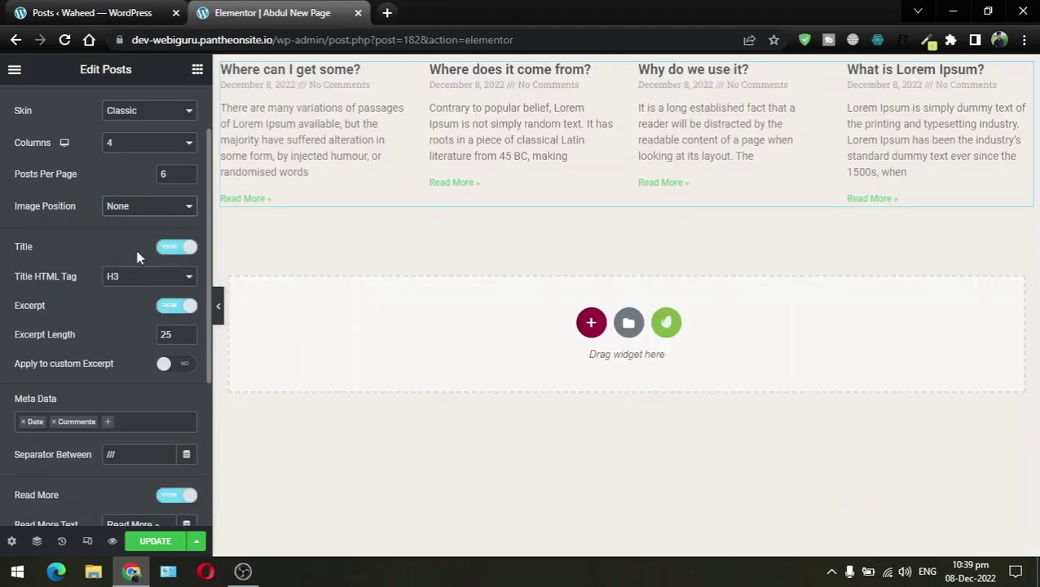
{"action": "left_click", "coordinate": [219, 306]}
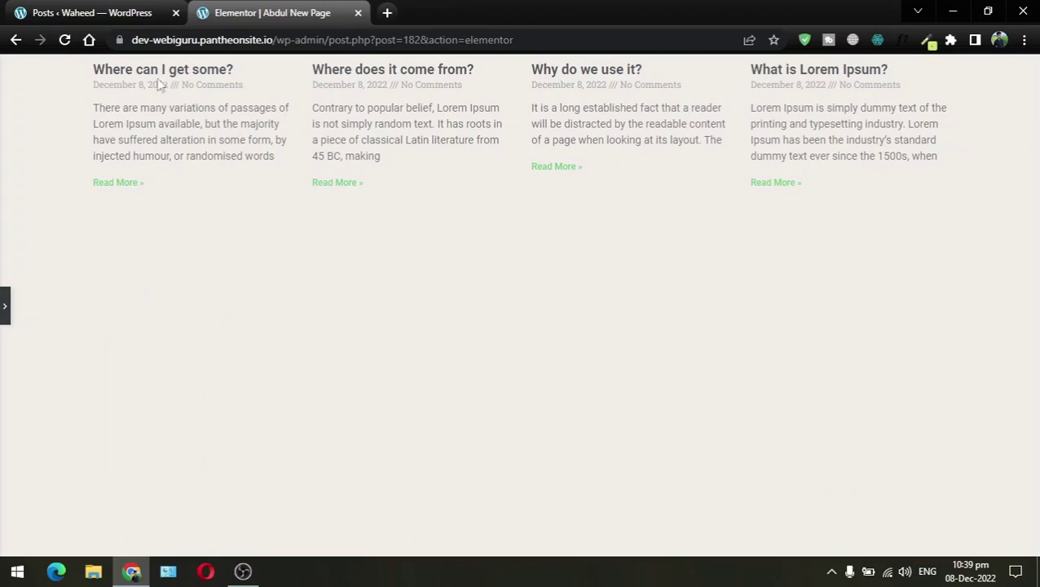
{"action": "left_click", "coordinate": [5, 306]}
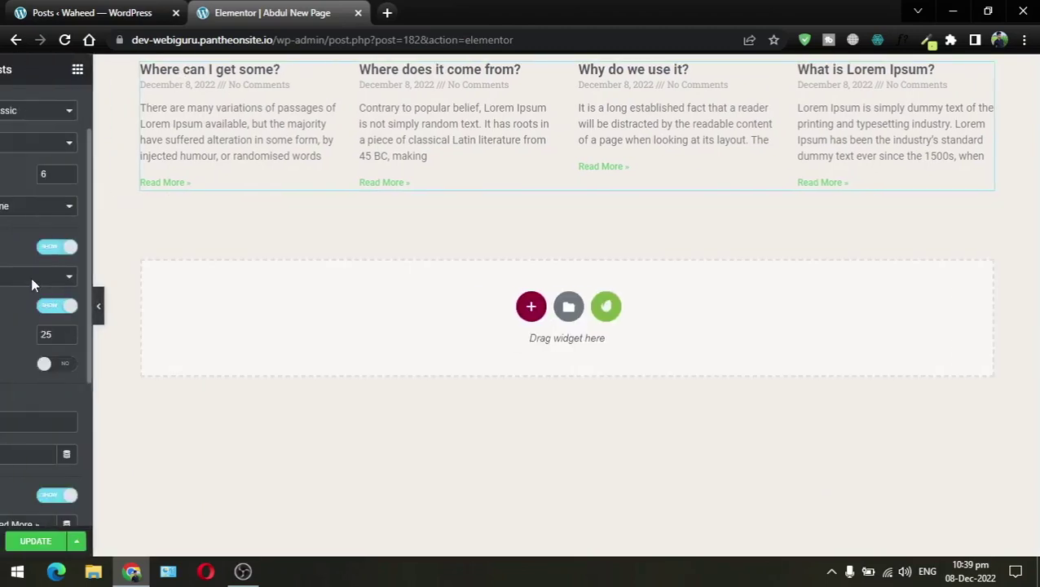
{"action": "left_click", "coordinate": [138, 209]}
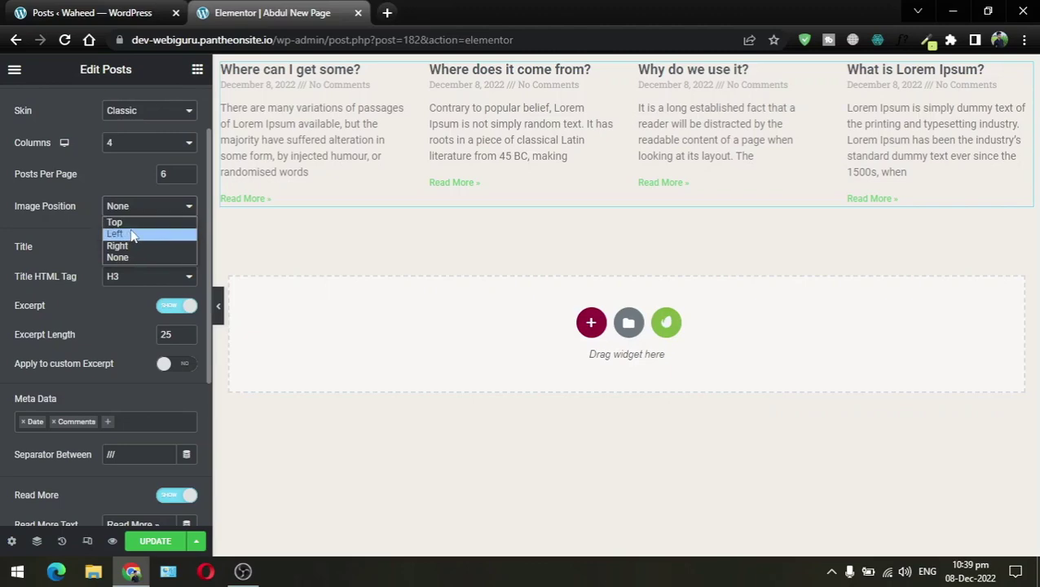
{"action": "left_click", "coordinate": [138, 224]}
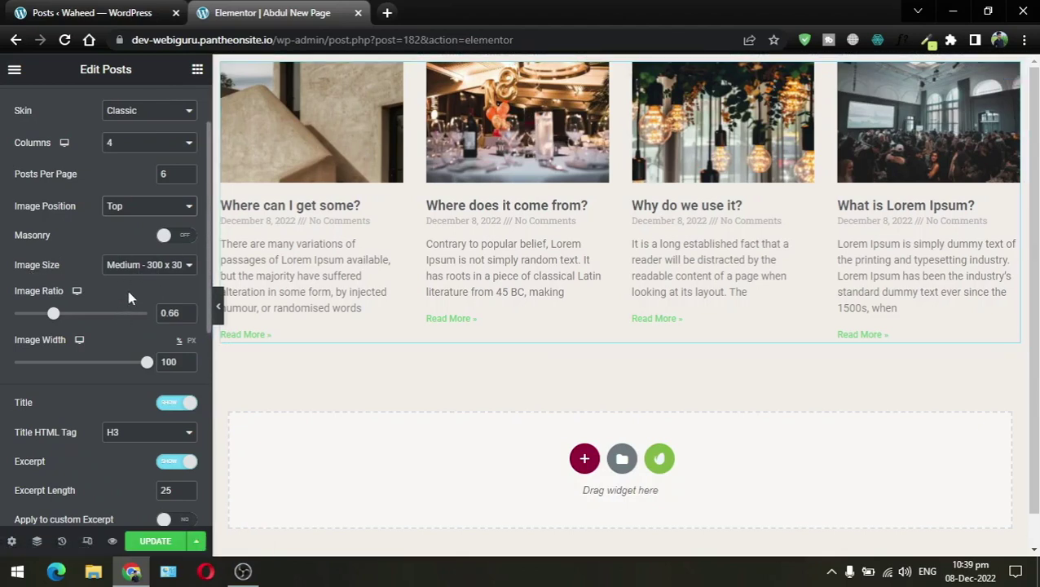
Step: Compare the Large and Thumbnail image sizes, and set the posts' image size to Large - 1024 x 1024
{"action": "left_click", "coordinate": [128, 265]}
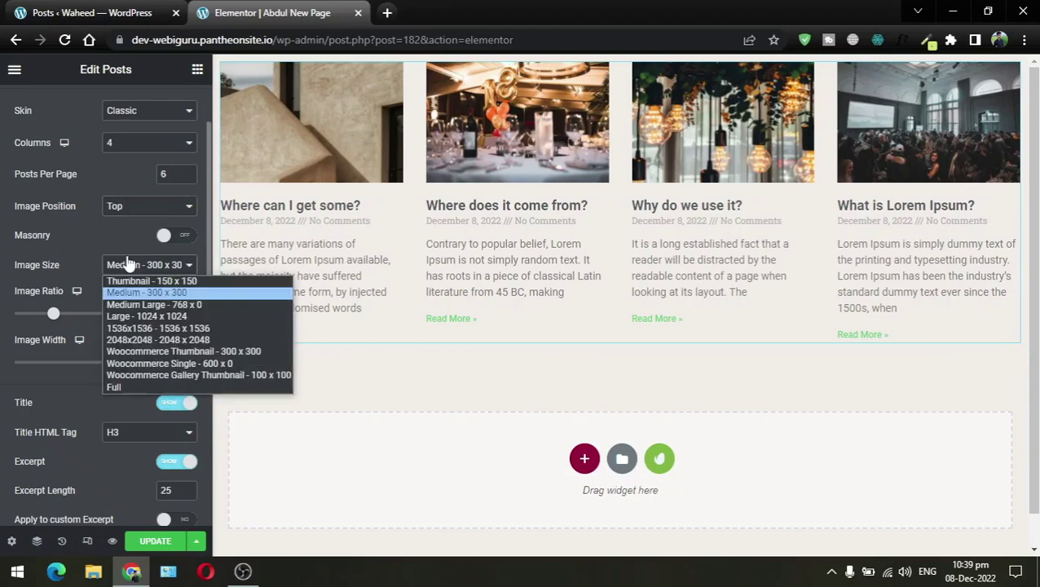
{"action": "left_click", "coordinate": [134, 321]}
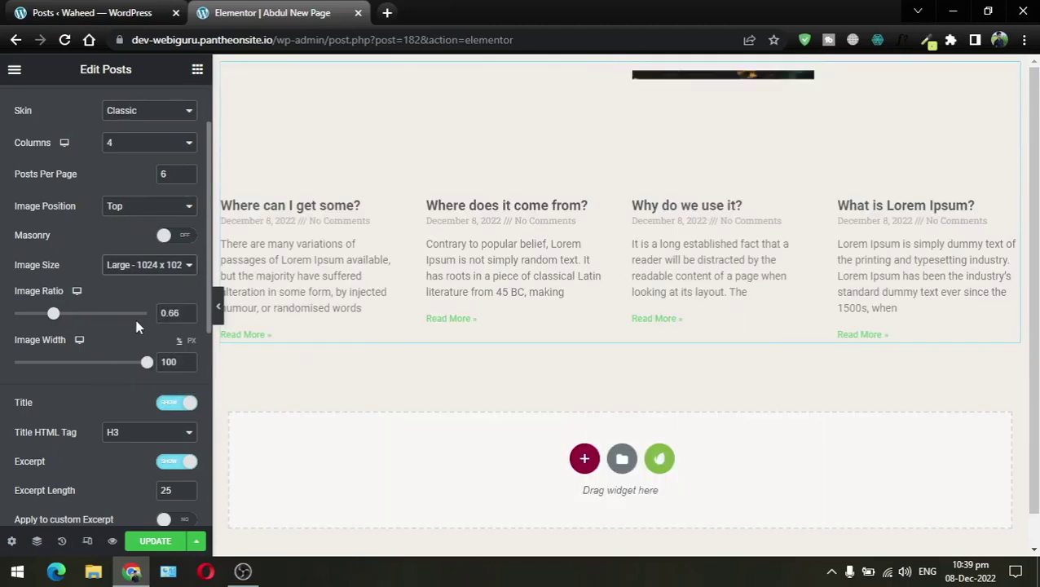
{"action": "left_click", "coordinate": [153, 267]}
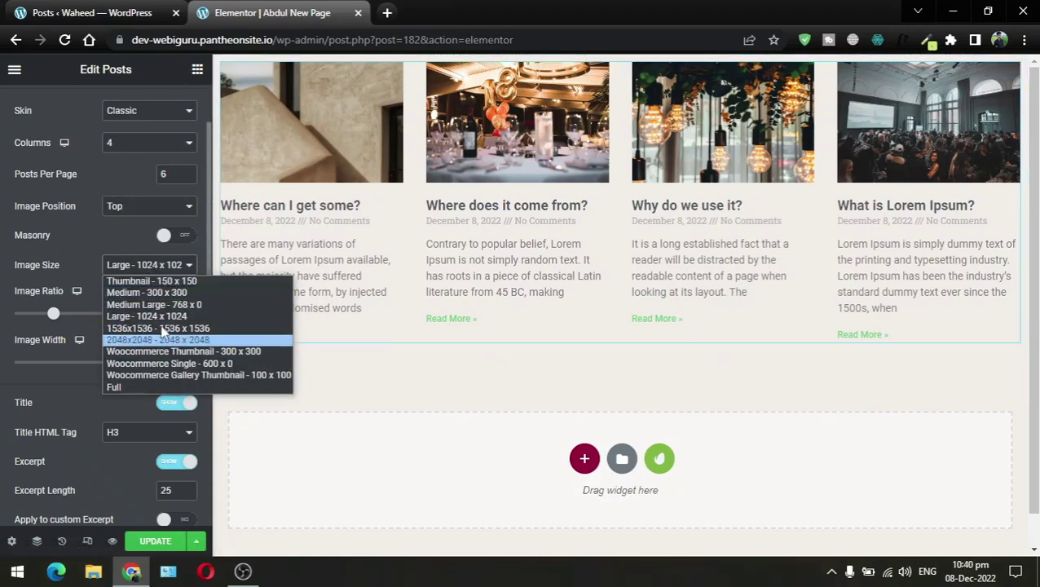
{"action": "left_click", "coordinate": [173, 281]}
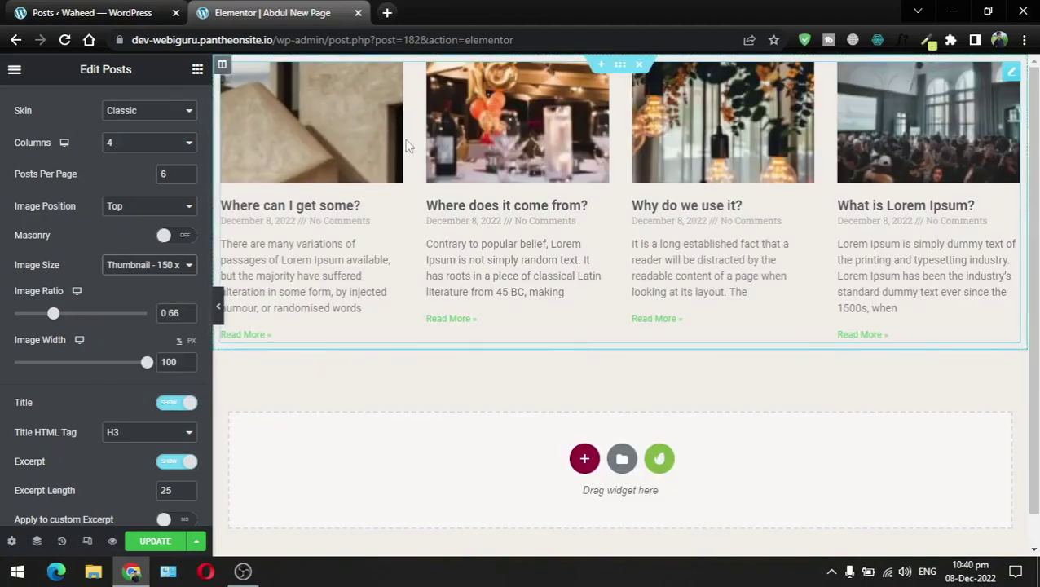
{"action": "left_click", "coordinate": [133, 266]}
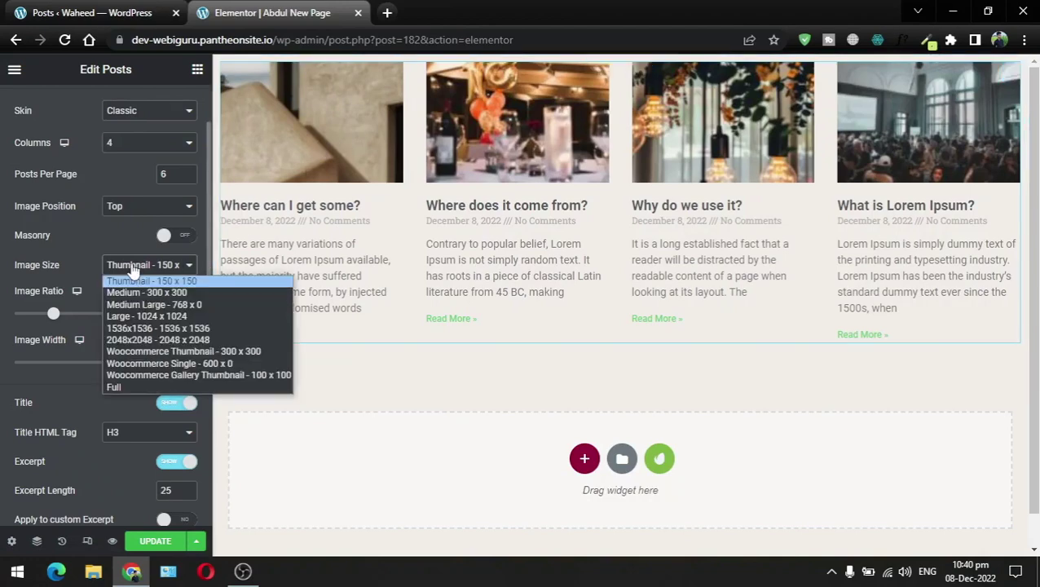
{"action": "left_click", "coordinate": [133, 318]}
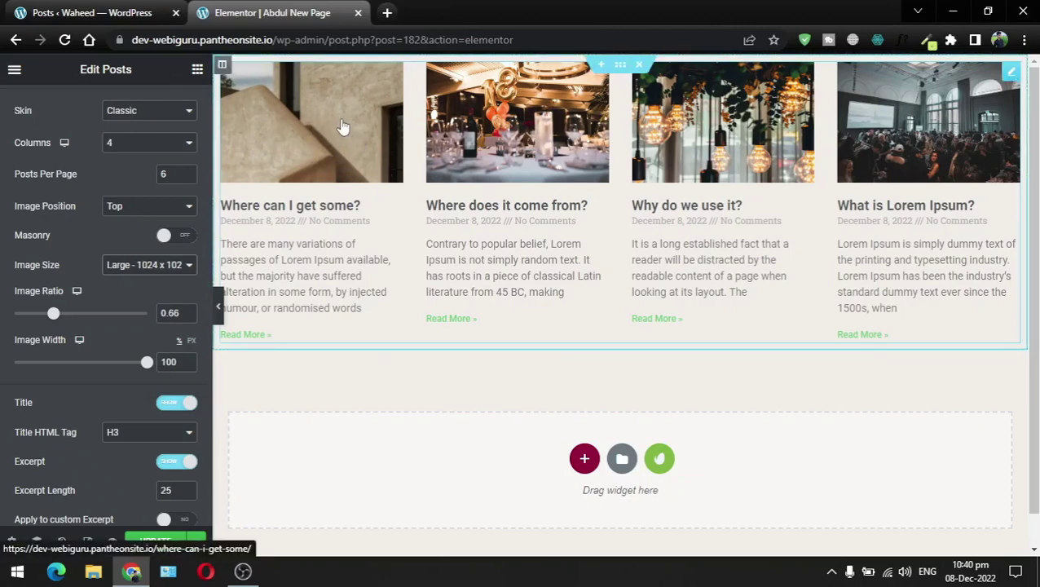
Step: Try an image ratio of 0.87, restore it to 0.66, and try adjusting the image width
{"action": "scroll", "coordinate": [68, 120], "scroll_direction": "up", "scroll_amount": 1}
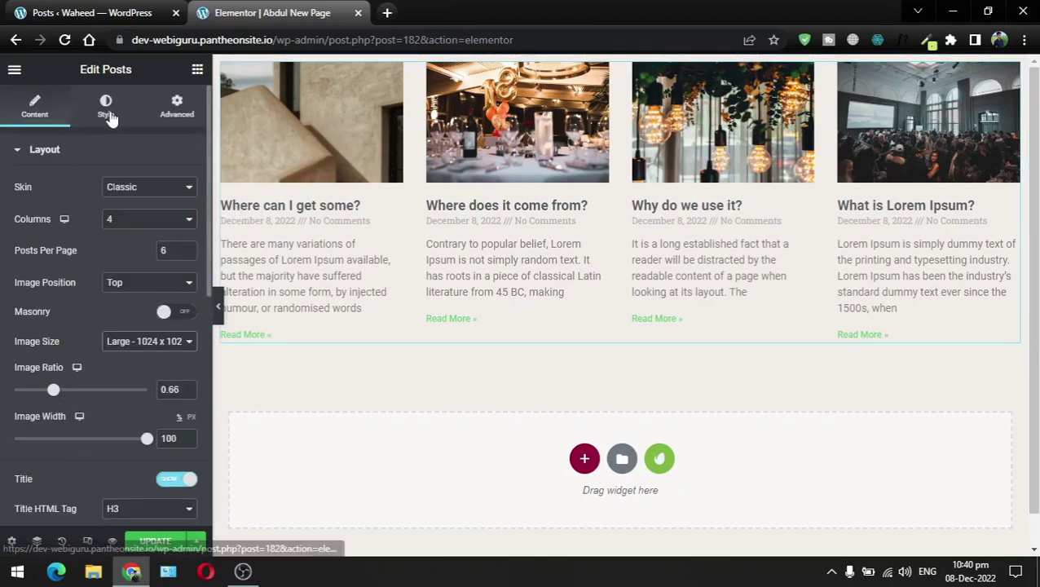
{"action": "scroll", "coordinate": [106, 249], "scroll_direction": "down", "scroll_amount": 2}
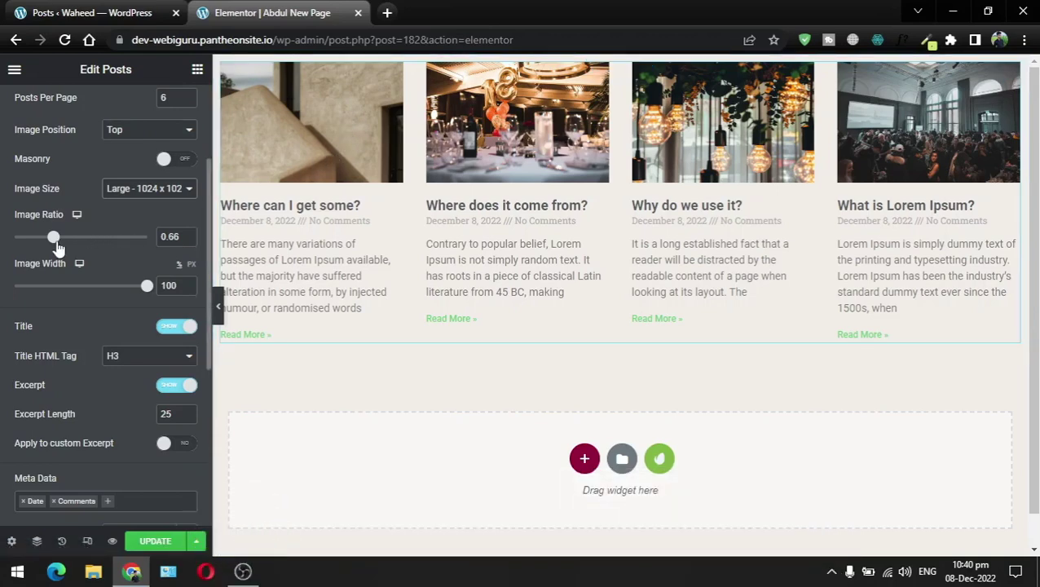
{"action": "mouse_move", "coordinate": [56, 243]}
{"action": "left_mouse_down"}
{"action": "mouse_move", "coordinate": [106, 243]}
{"action": "mouse_move", "coordinate": [104, 252]}
{"action": "mouse_move", "coordinate": [69, 247]}
{"action": "left_mouse_up"}
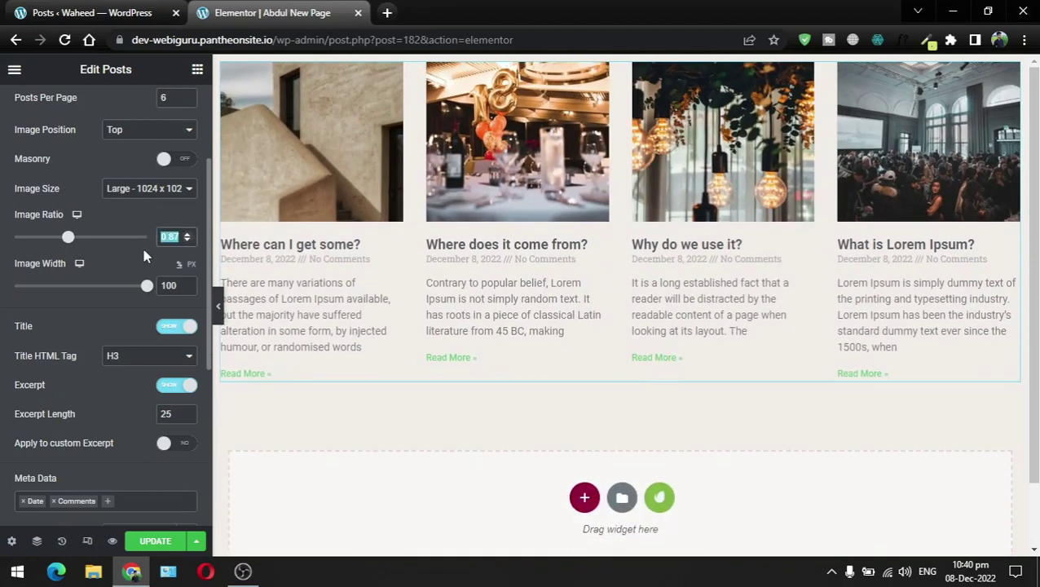
{"action": "type", "text": "0.66"}
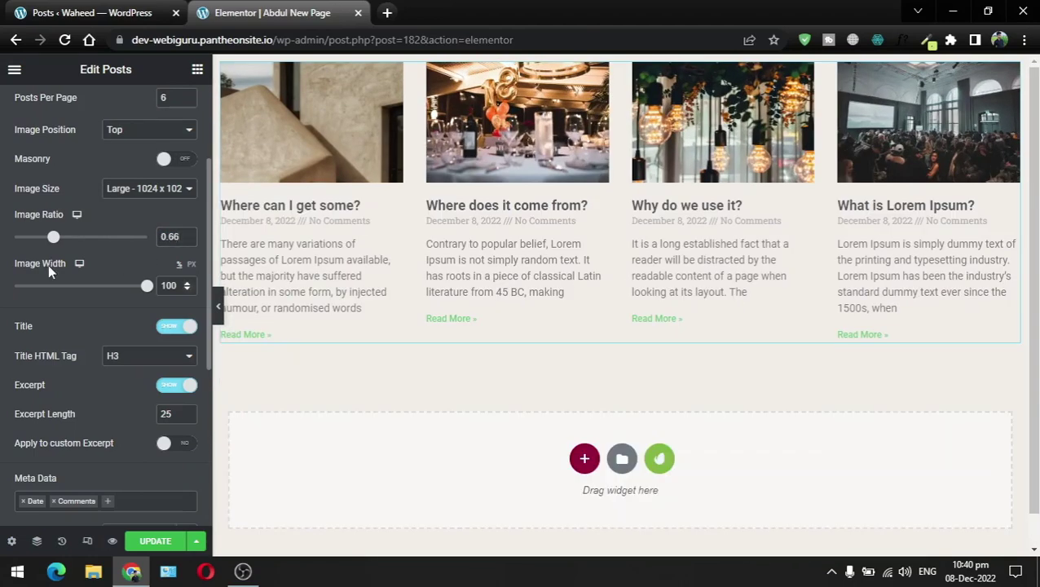
{"action": "mouse_move", "coordinate": [147, 287]}
{"action": "left_mouse_down"}
{"action": "mouse_move", "coordinate": [29, 289]}
{"action": "mouse_move", "coordinate": [163, 290]}
{"action": "left_mouse_up"}
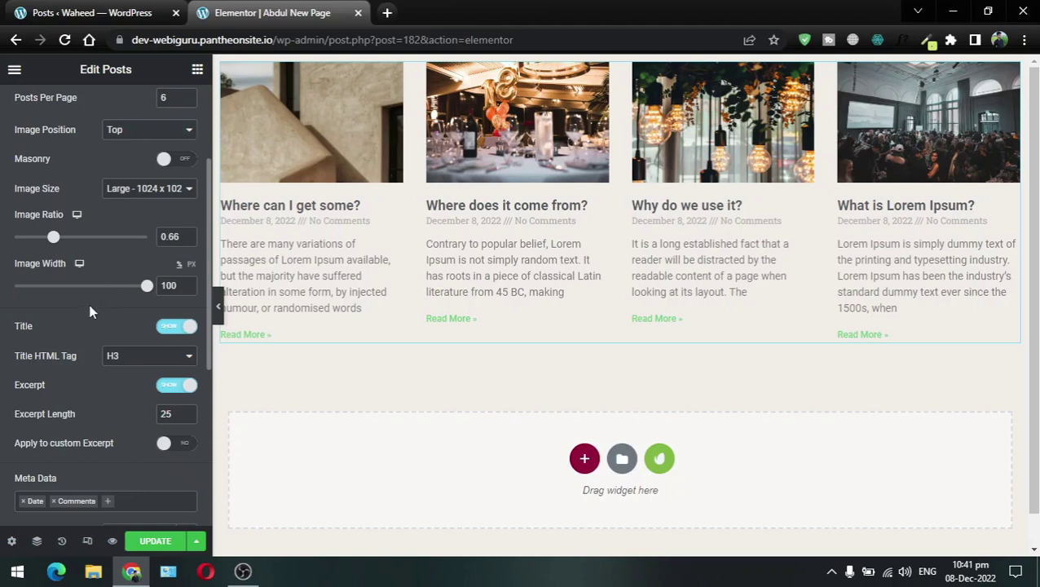
Step: Try hiding the post titles and the excerpts one at a time, showing each of them again
{"action": "scroll", "coordinate": [90, 310], "scroll_direction": "down", "scroll_amount": 1}
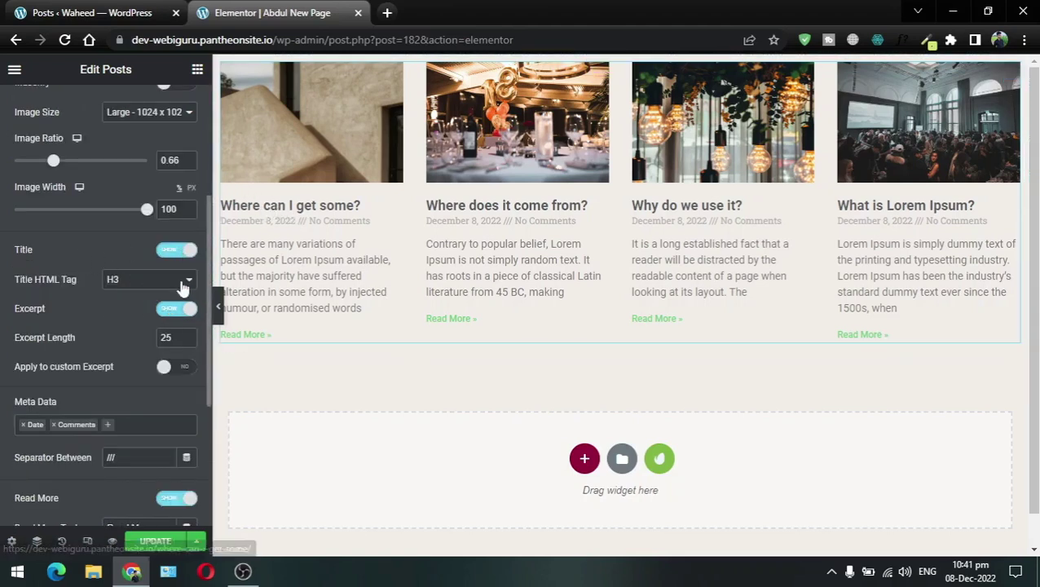
{"action": "left_click", "coordinate": [175, 252]}
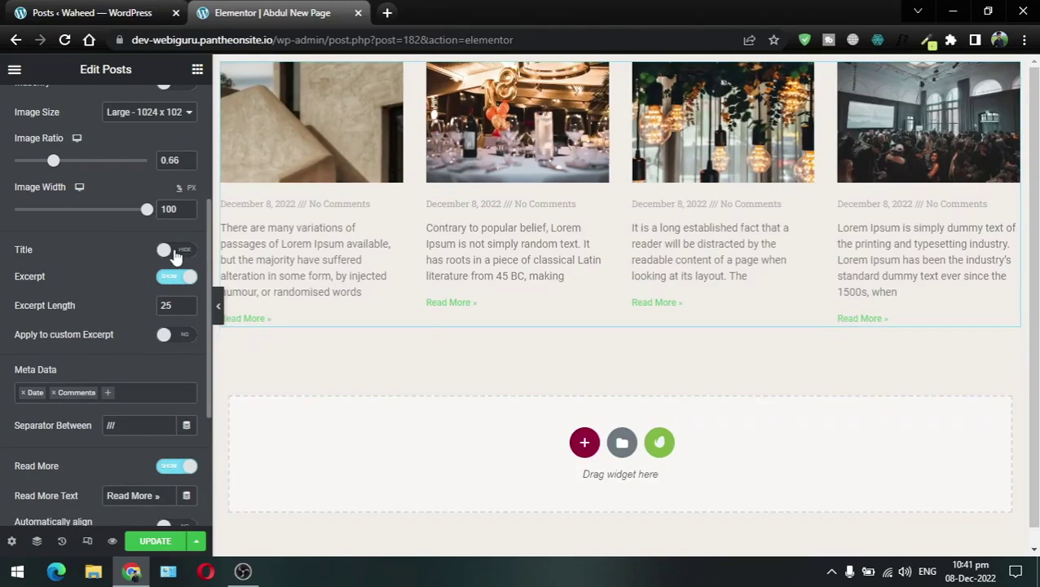
{"action": "left_click", "coordinate": [185, 253]}
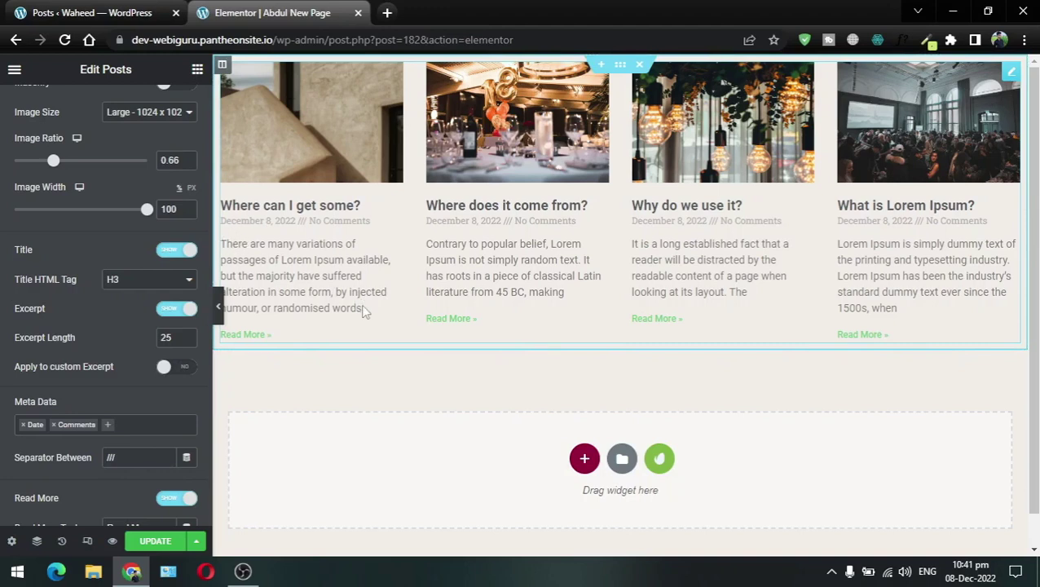
{"action": "left_click", "coordinate": [170, 310]}
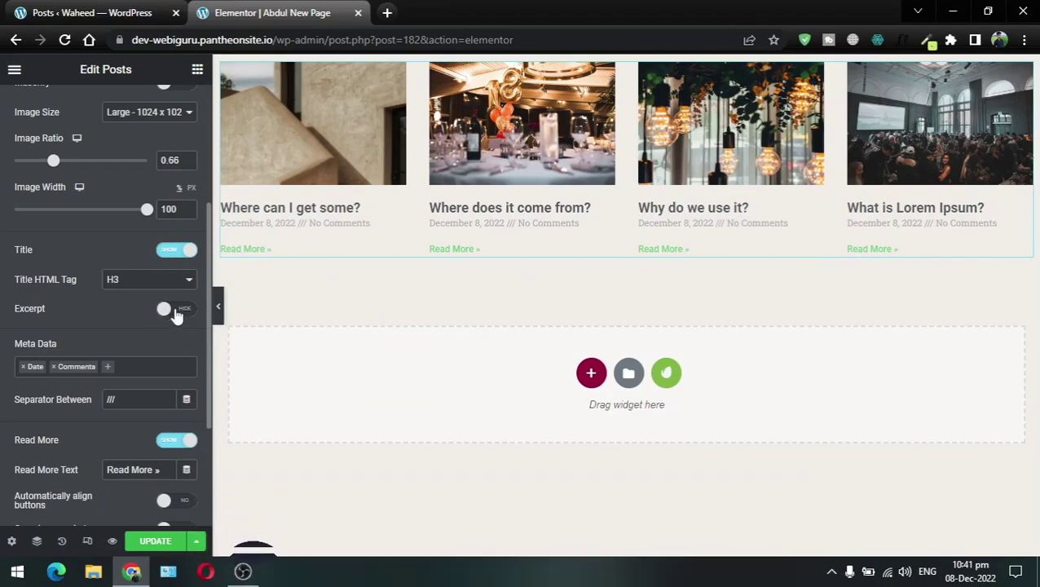
{"action": "left_click", "coordinate": [175, 312]}
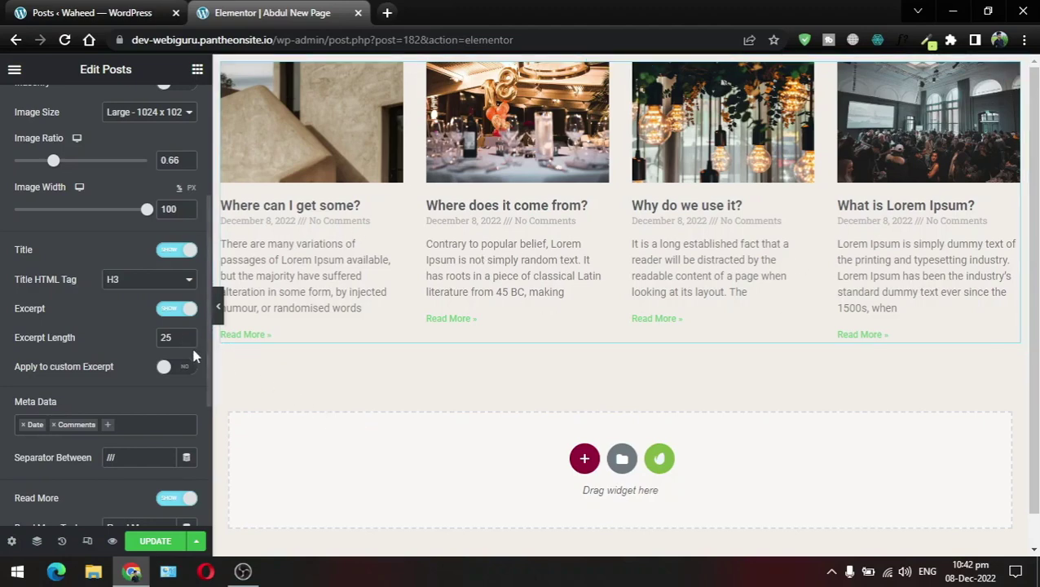
Step: Set the posts' excerpt length to 10
{"action": "left_click_drag", "start_coordinate": [173, 337], "coordinate": [81, 351]}
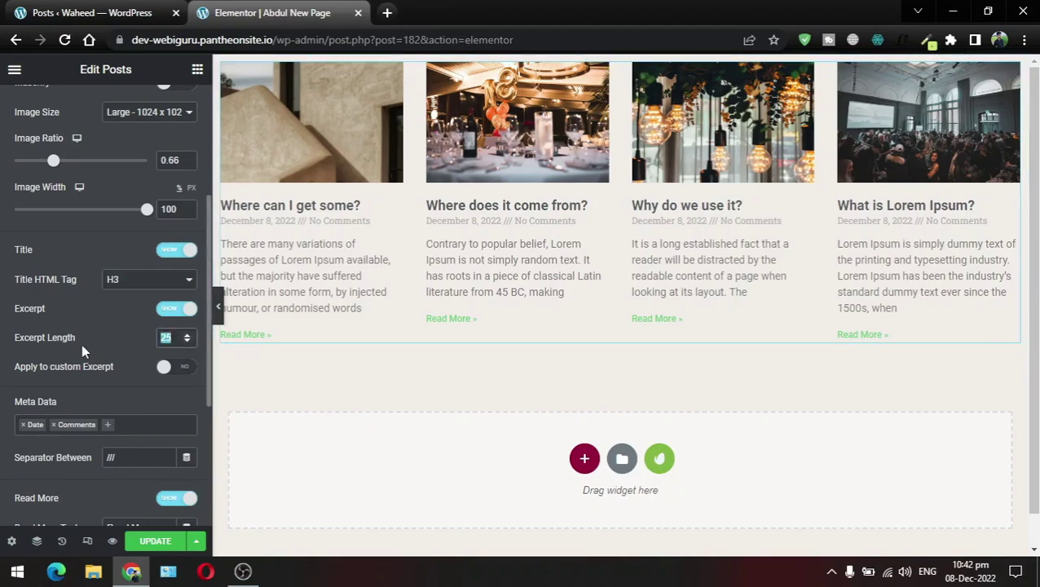
{"action": "type", "text": "10"}
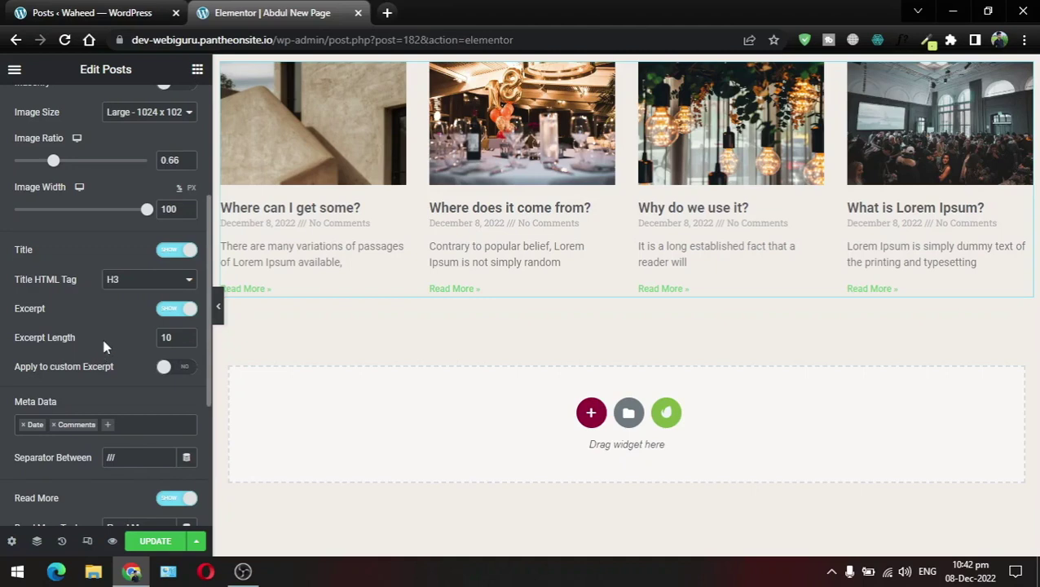
Step: Try adding Author to the meta data shown for each post
{"action": "scroll", "coordinate": [124, 389], "scroll_direction": "down", "scroll_amount": 2}
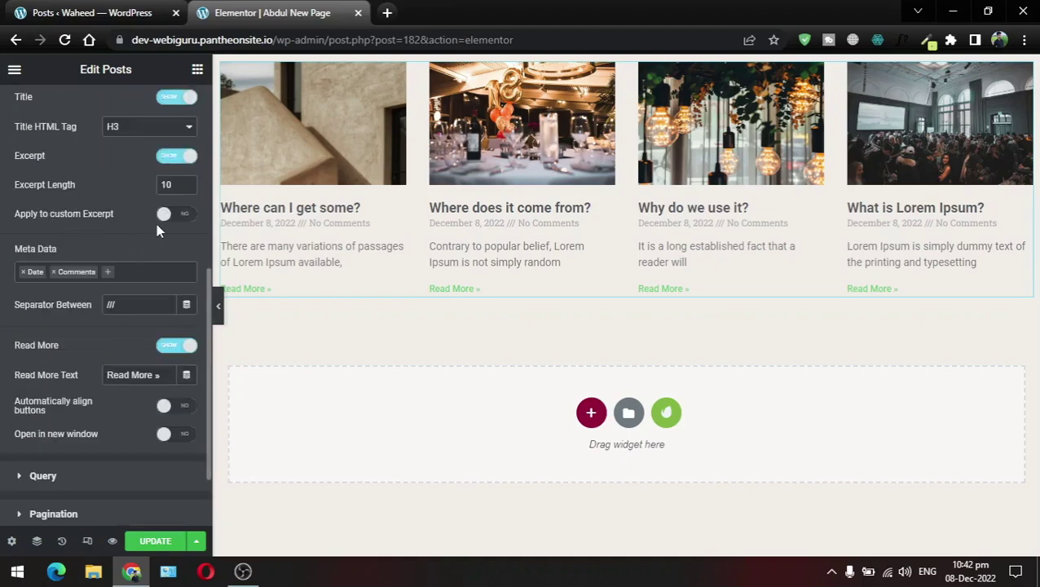
{"action": "mouse_move", "coordinate": [84, 6]}
{"action": "left_click", "coordinate": [110, 276]}
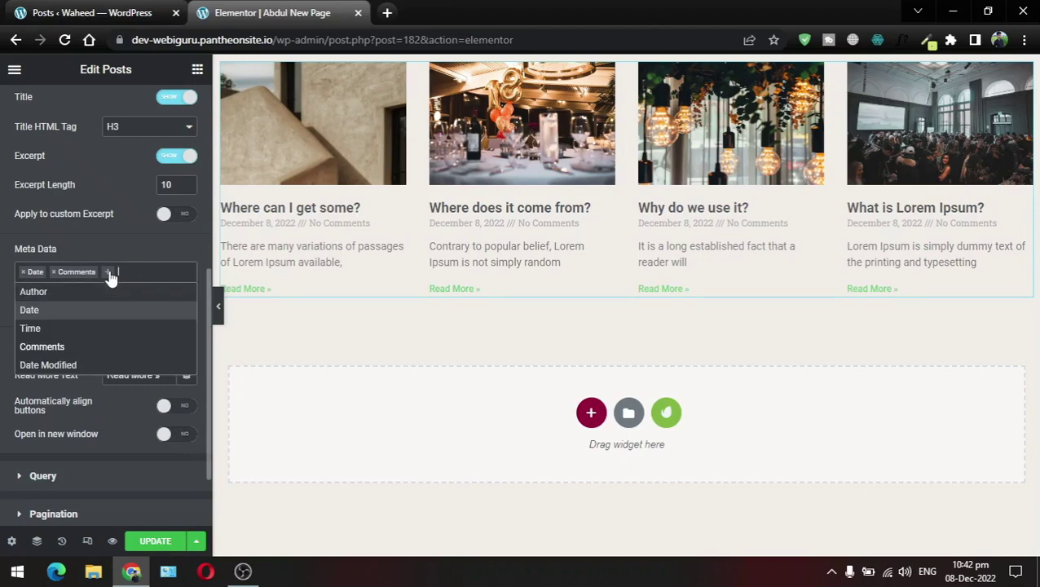
{"action": "left_click", "coordinate": [52, 296]}
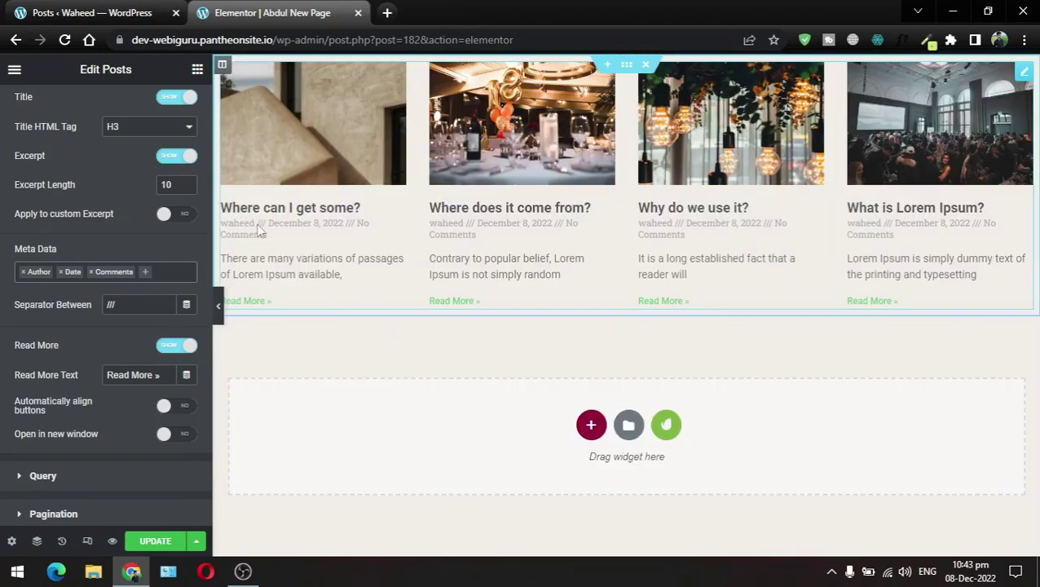
Step: Examine the Author column in the WordPress posts list and return to the Elementor page
{"action": "left_click", "coordinate": [130, 13]}
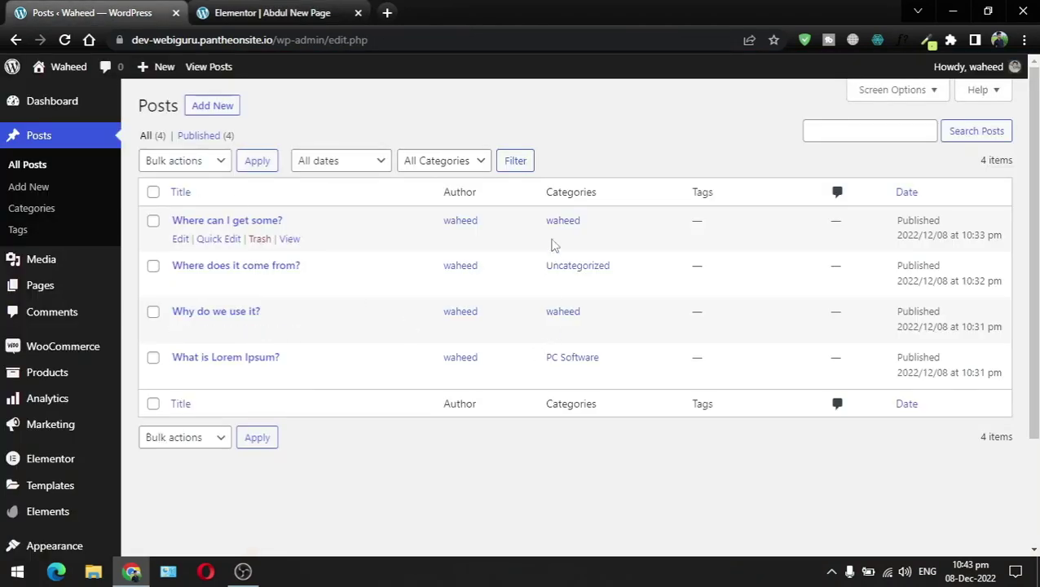
{"action": "double_click", "coordinate": [453, 195]}
{"action": "left_click", "coordinate": [485, 203]}
{"action": "double_click", "coordinate": [452, 196]}
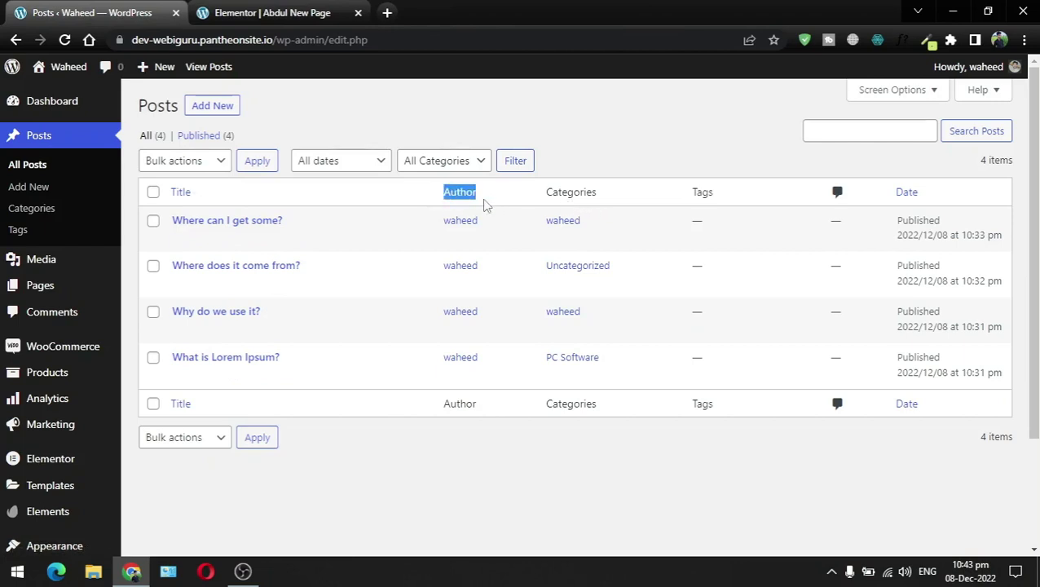
{"action": "left_click", "coordinate": [430, 202]}
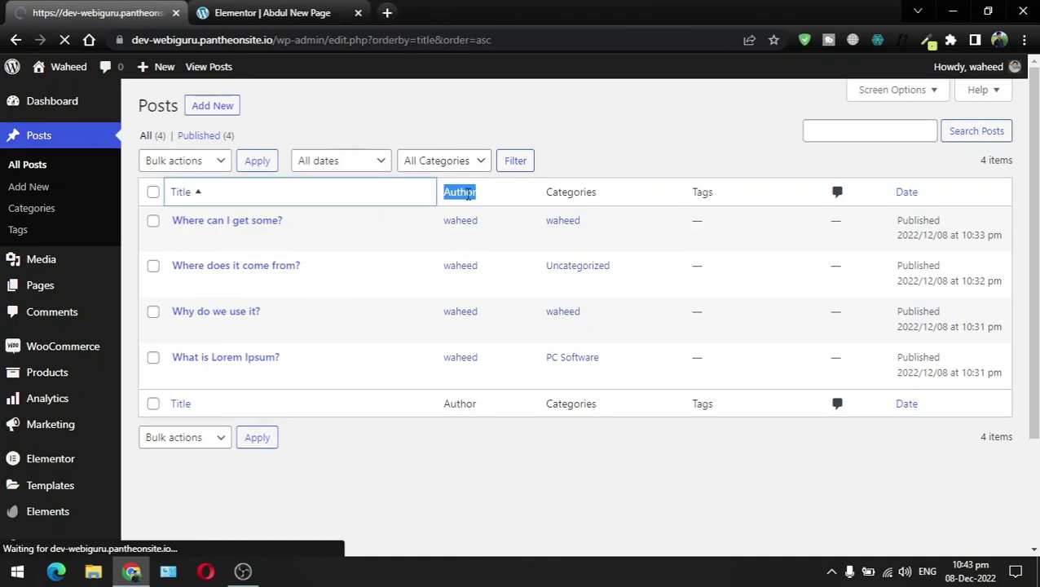
{"action": "key", "text": "ctrl+Tab"}
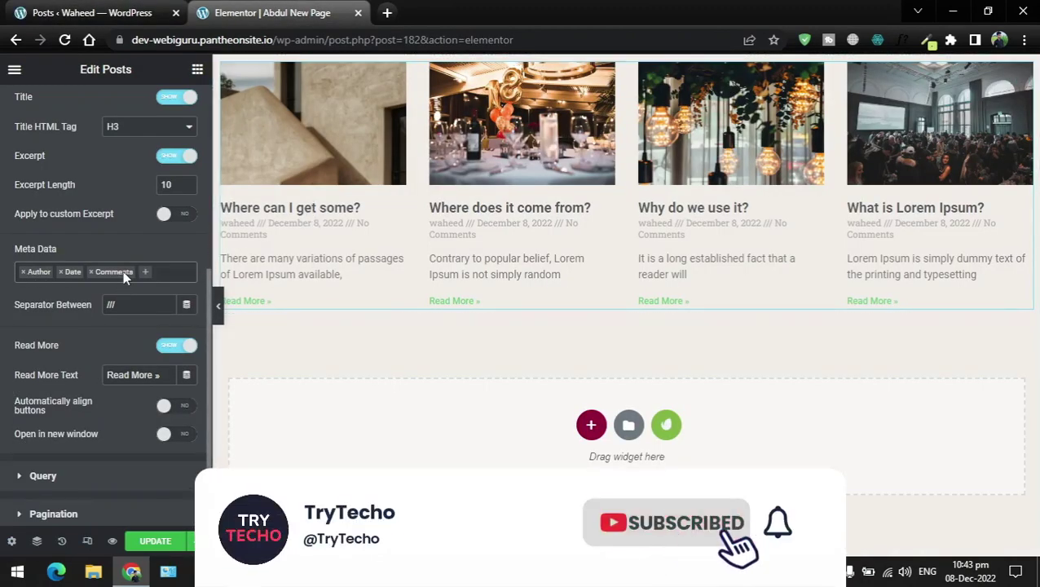
Step: Remove Author from the posts' meta data
{"action": "left_click", "coordinate": [23, 274]}
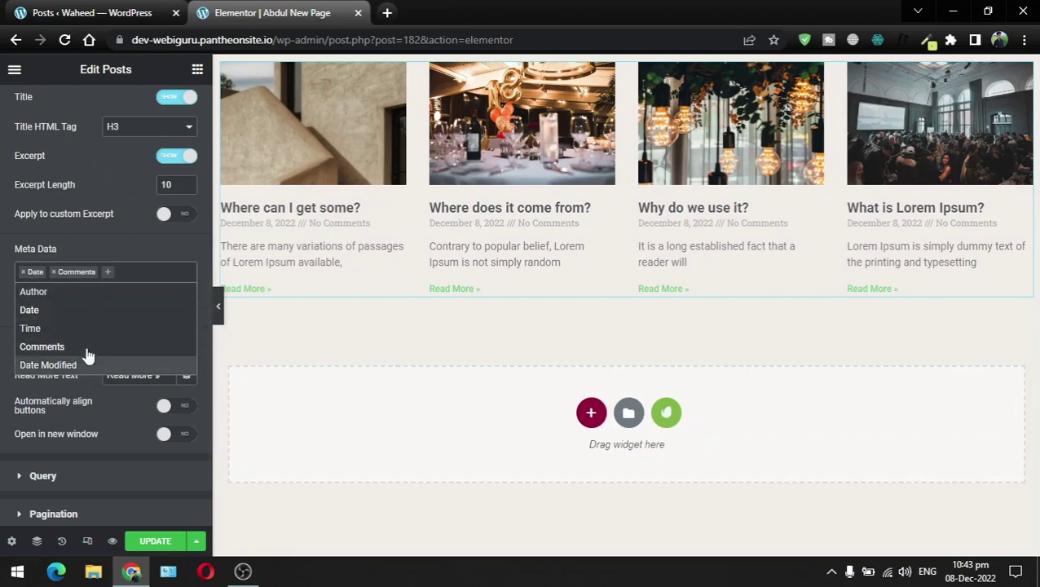
{"action": "left_click", "coordinate": [130, 245]}
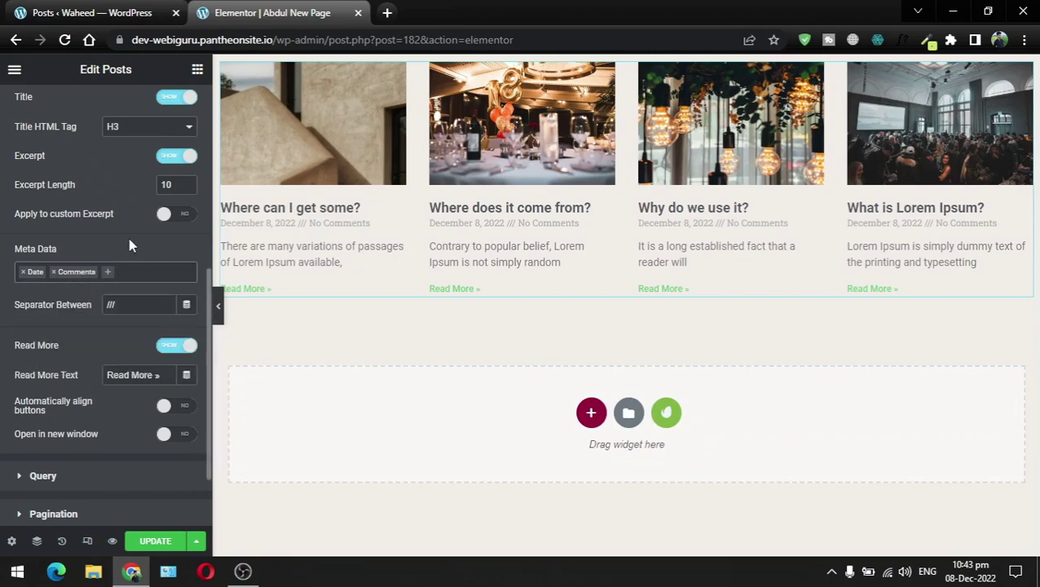
Step: Set the separator between the posts' meta data to "-"
{"action": "scroll", "coordinate": [128, 241], "scroll_direction": "down", "scroll_amount": 1}
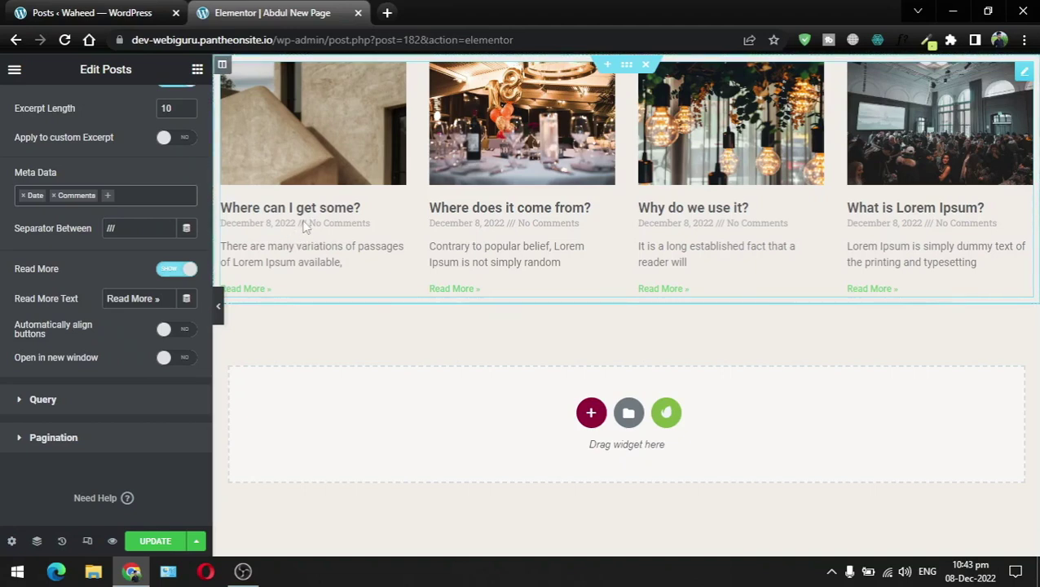
{"action": "left_click_drag", "start_coordinate": [139, 225], "coordinate": [2, 234]}
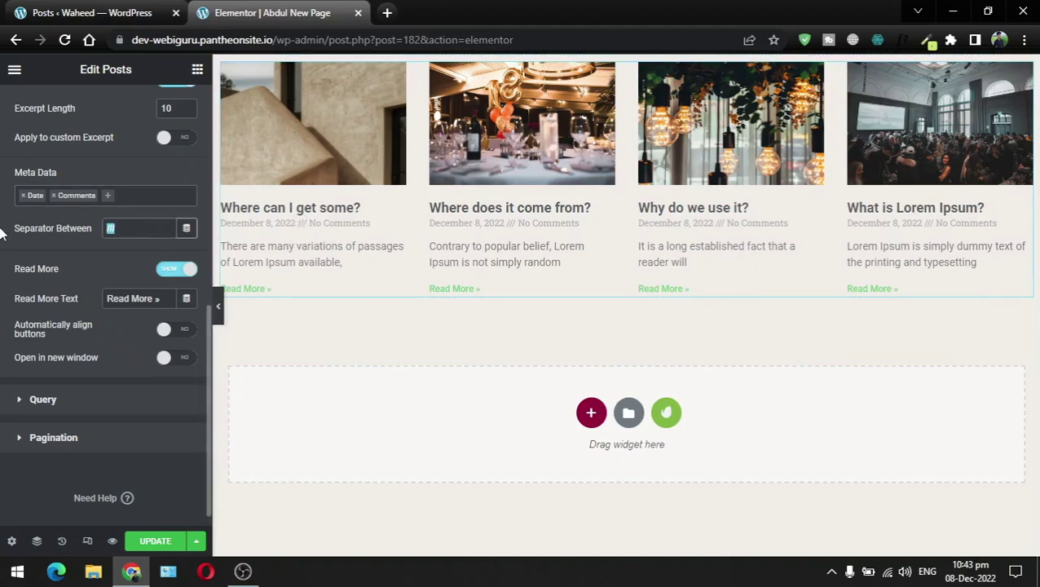
{"action": "type", "text": "-"}
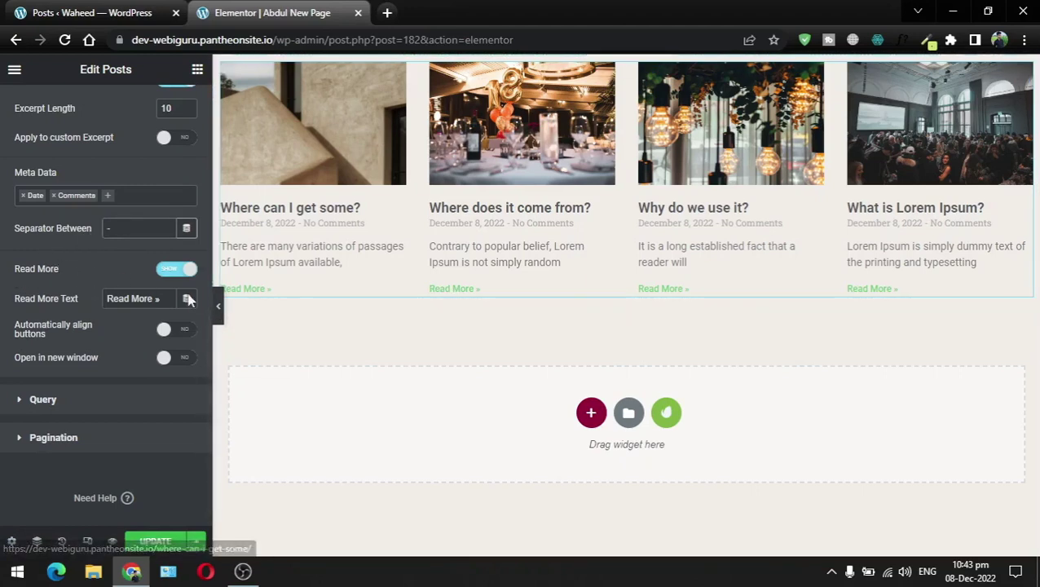
Step: Try hiding the posts' Read More link, show it again, and change its text to "Learn More »"
{"action": "left_click", "coordinate": [170, 274]}
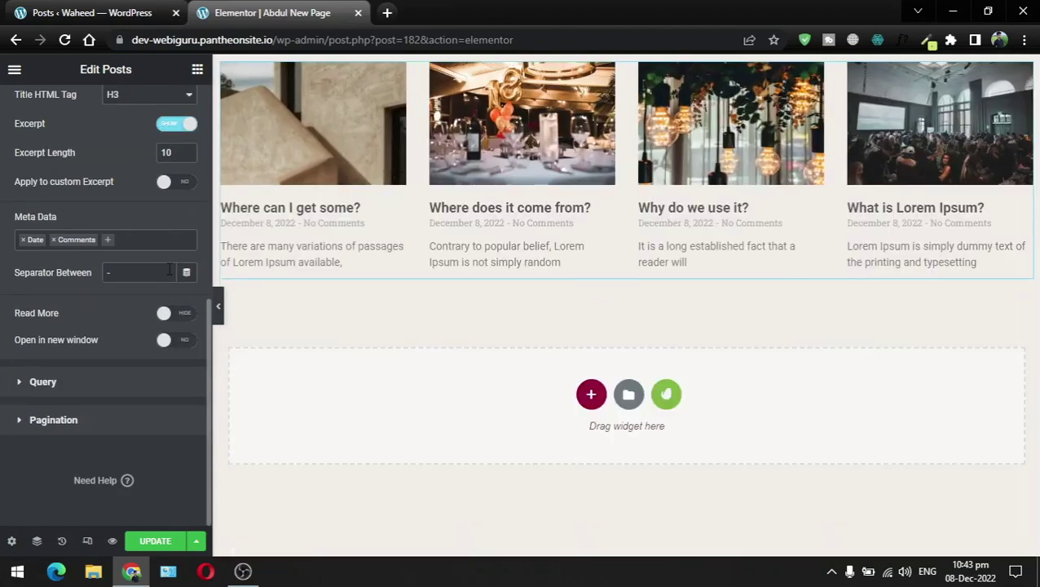
{"action": "left_click", "coordinate": [168, 318]}
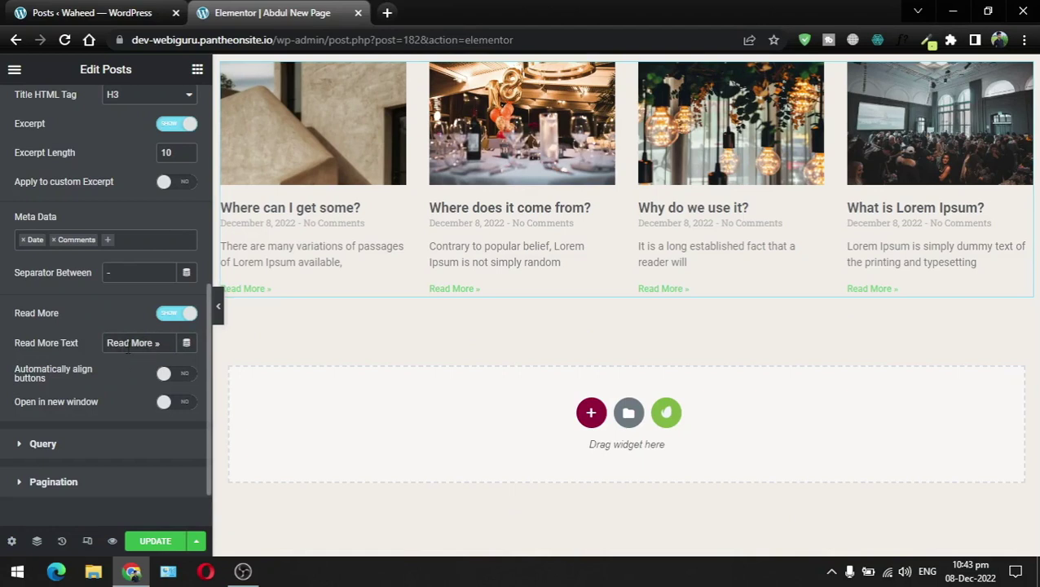
{"action": "left_click_drag", "start_coordinate": [130, 343], "coordinate": [0, 347]}
{"action": "type", "text": "Learn"}
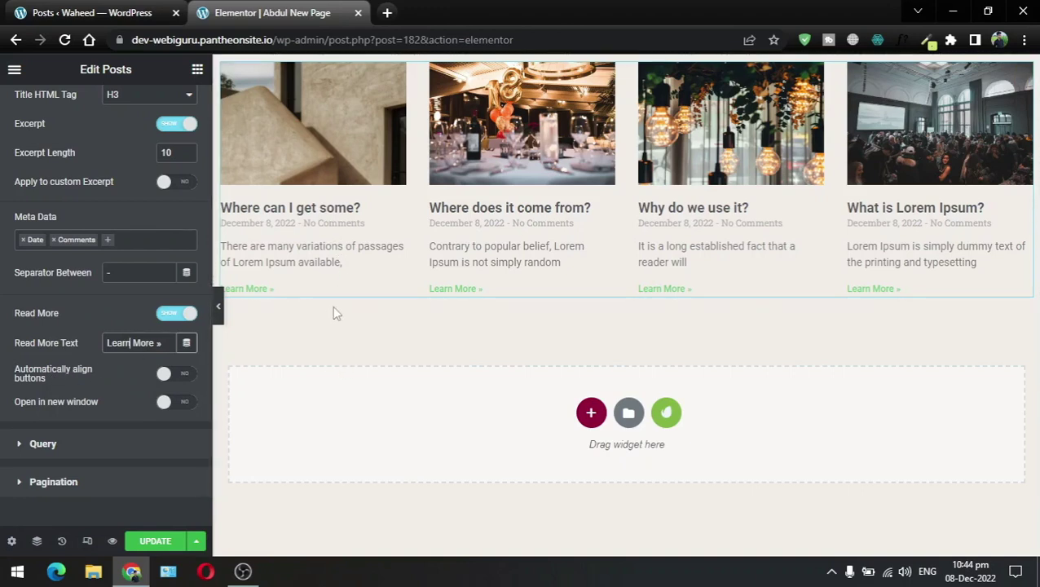
Step: Open the Query settings of the Posts widget
{"action": "left_click", "coordinate": [69, 446]}
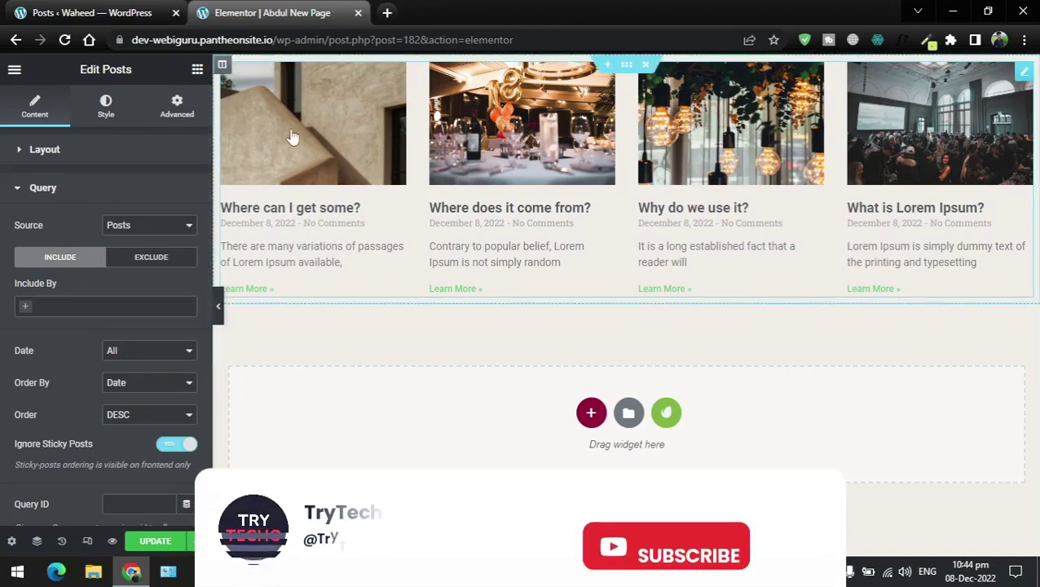
{"action": "left_click", "coordinate": [148, 196]}
{"action": "left_click", "coordinate": [99, 183]}
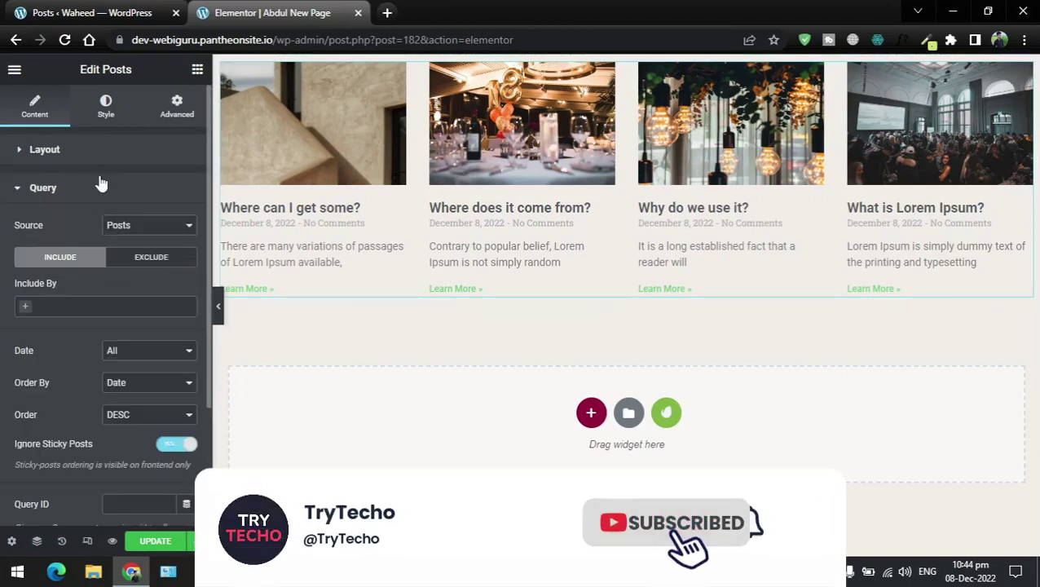
Step: Try Pages as the query source, preview the result at full width, and restore the source to Posts
{"action": "left_click", "coordinate": [144, 227]}
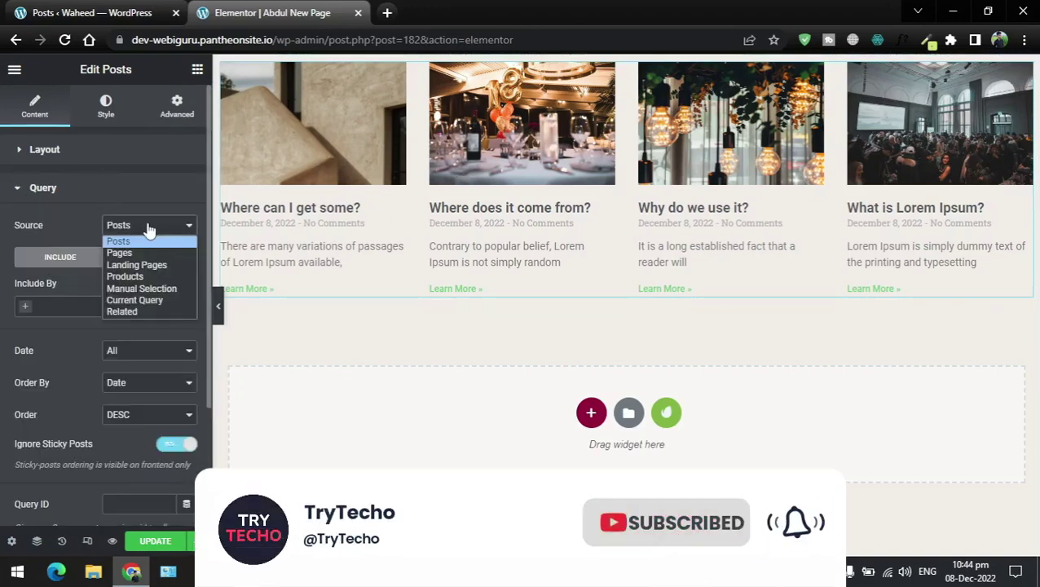
{"action": "left_click", "coordinate": [132, 253]}
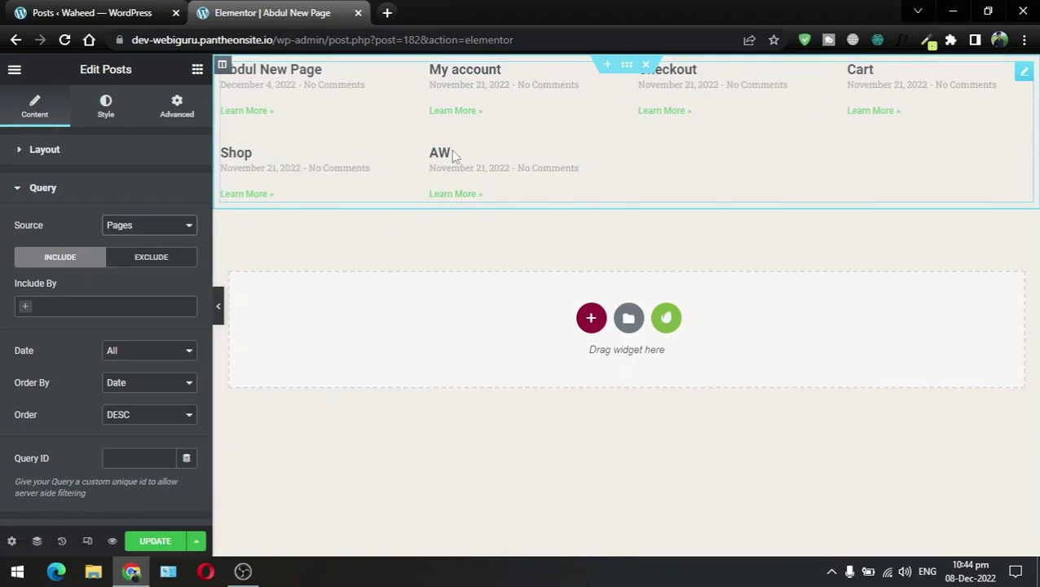
{"action": "left_click", "coordinate": [218, 307]}
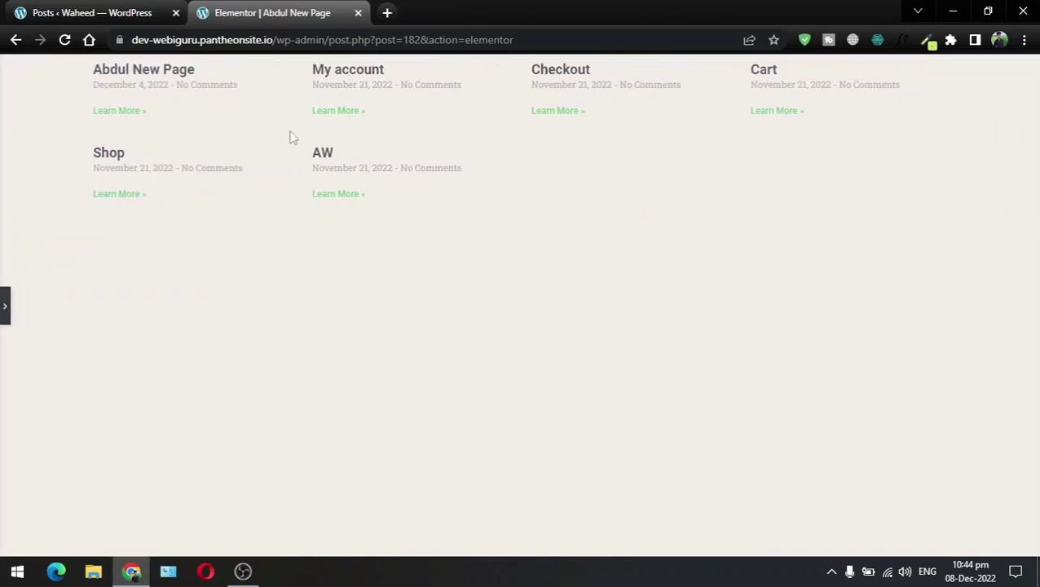
{"action": "left_click", "coordinate": [5, 306]}
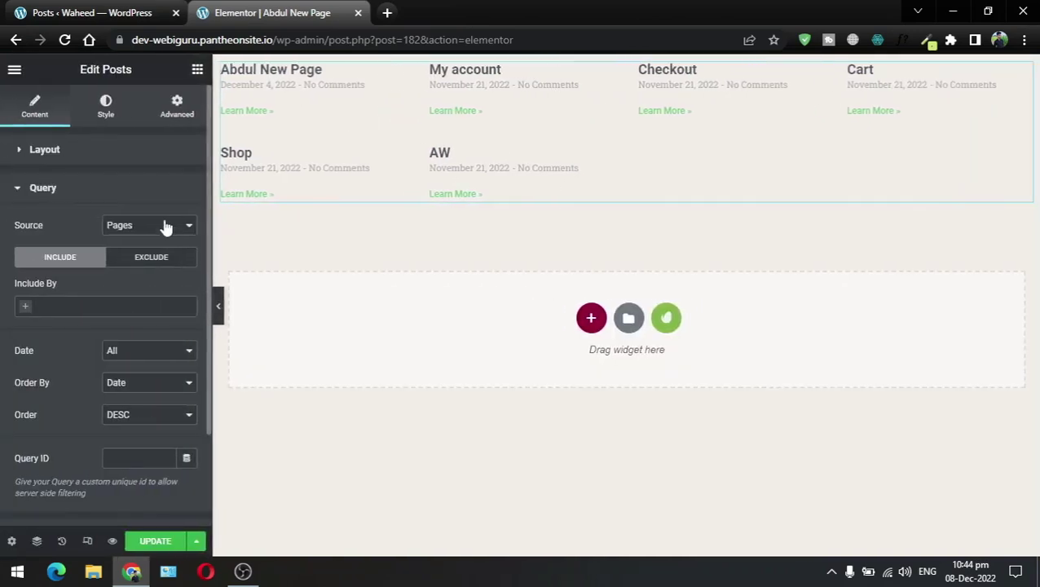
{"action": "left_click", "coordinate": [166, 227]}
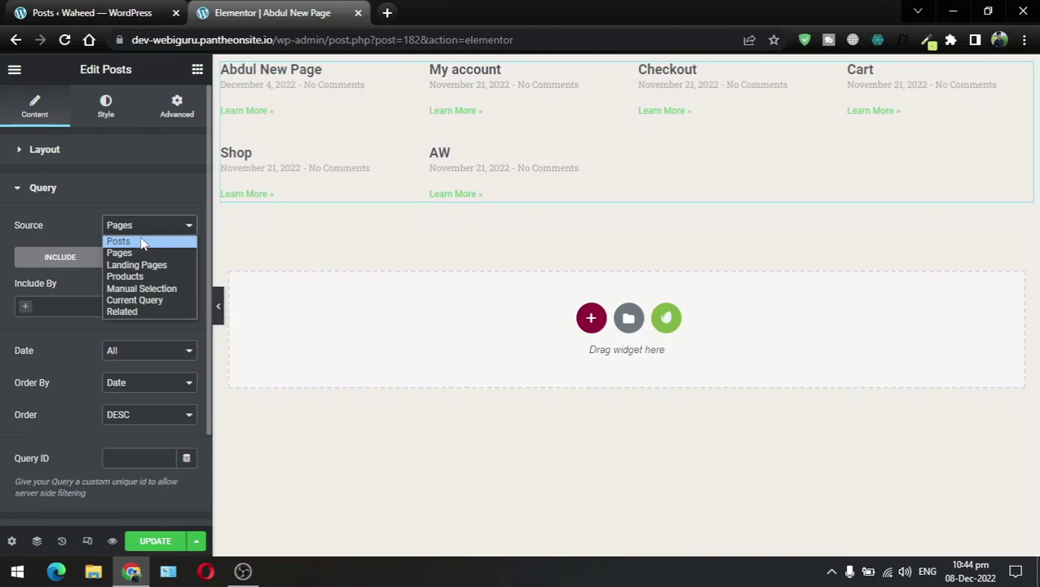
{"action": "left_click", "coordinate": [143, 242]}
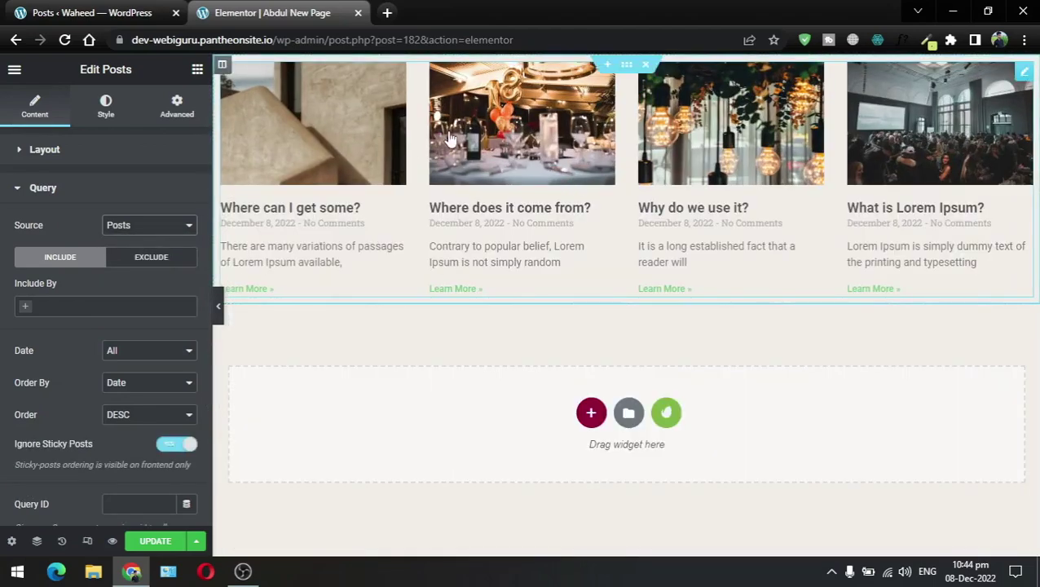
Step: Try Products as the query source and switch it back to Posts
{"action": "left_click", "coordinate": [149, 226]}
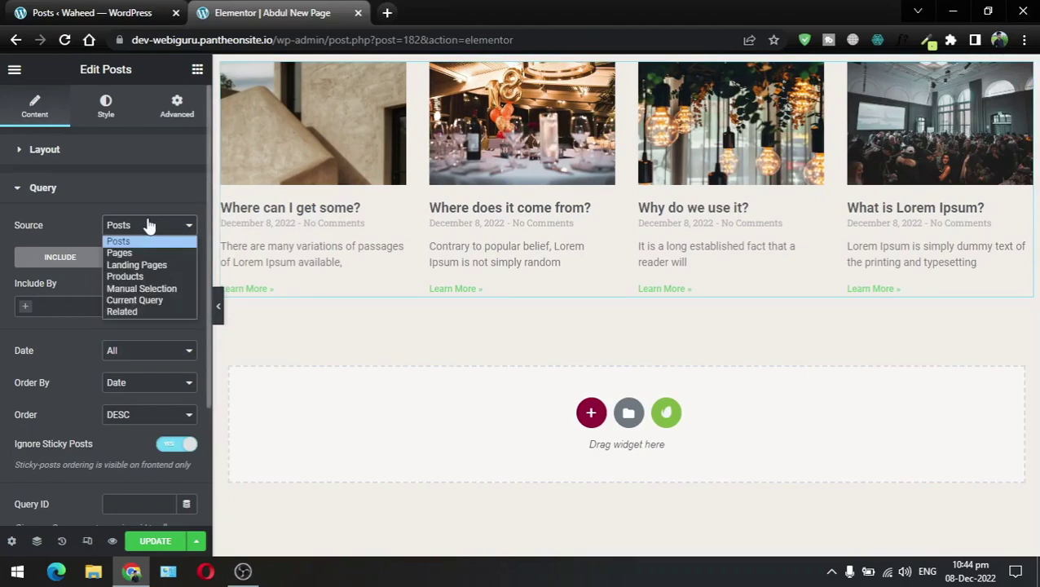
{"action": "left_click", "coordinate": [133, 278]}
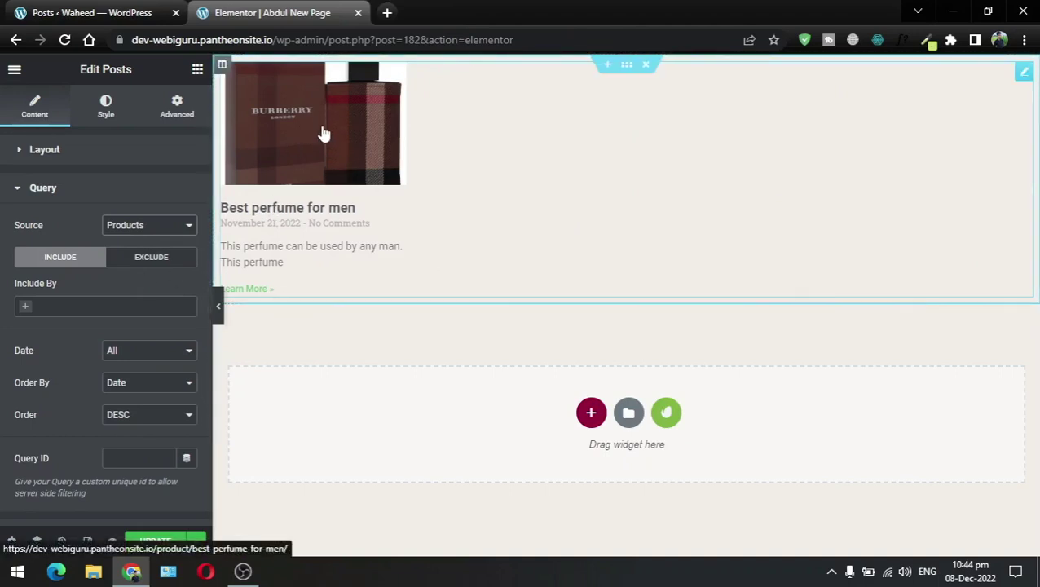
{"action": "left_click", "coordinate": [160, 228]}
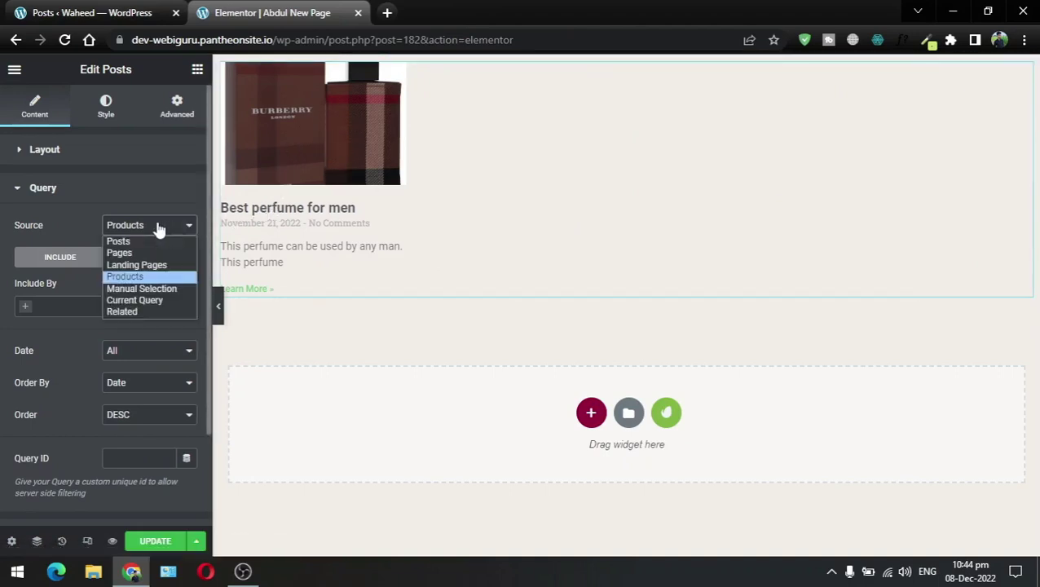
{"action": "left_click", "coordinate": [130, 242]}
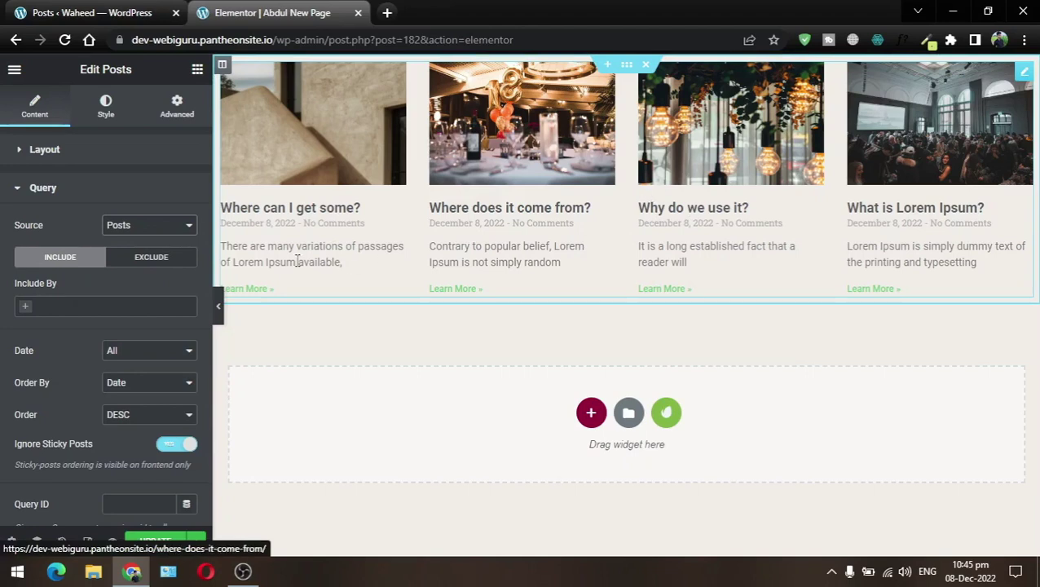
Step: Set the query's exclusion rule to Manual Selection
{"action": "left_click", "coordinate": [147, 260]}
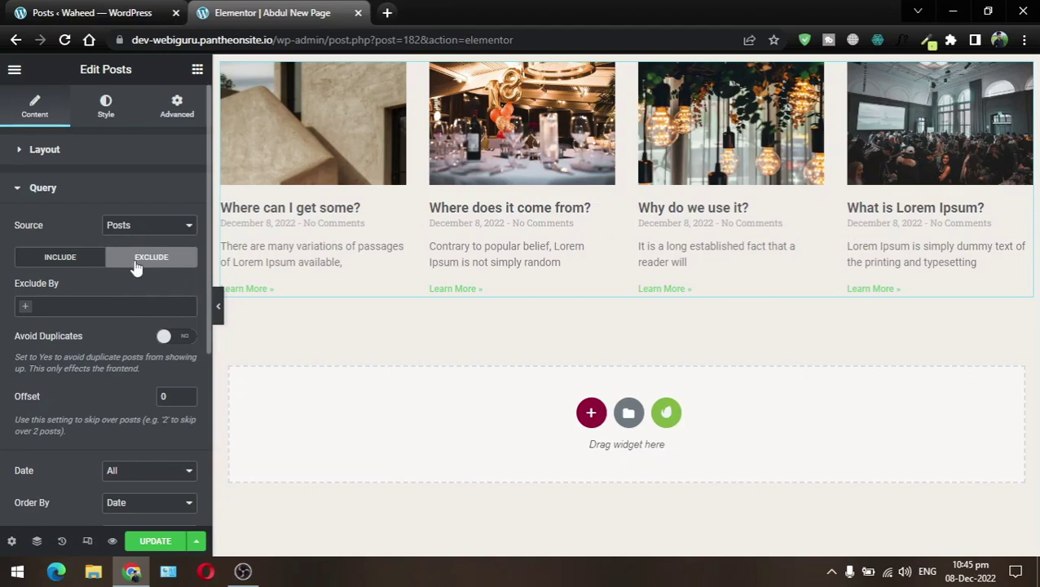
{"action": "left_click", "coordinate": [35, 306]}
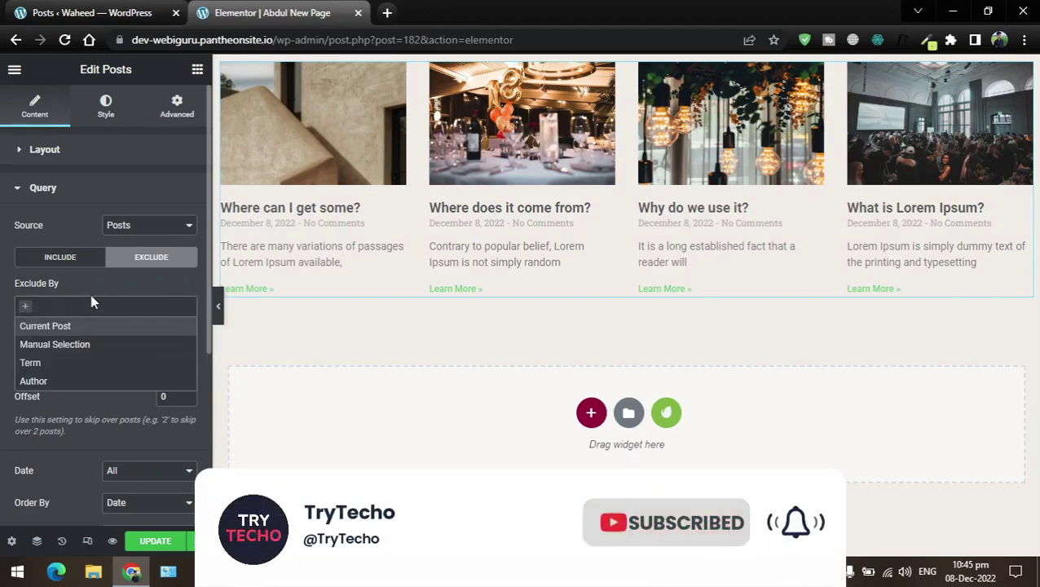
{"action": "left_click", "coordinate": [66, 345]}
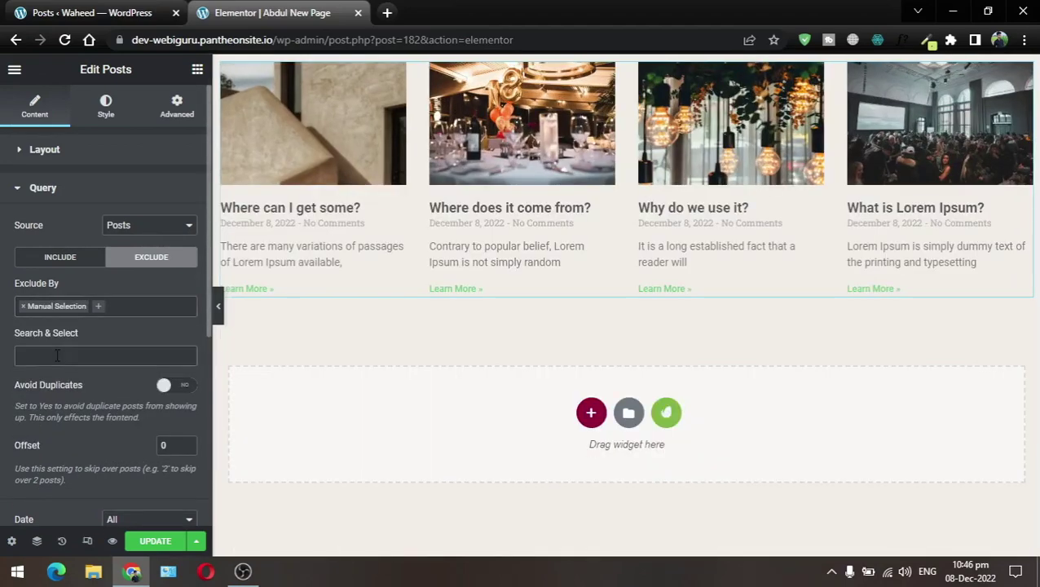
Step: Find the post "Why do we use it?" and exclude it from the Posts widget's query
{"action": "left_click", "coordinate": [56, 357]}
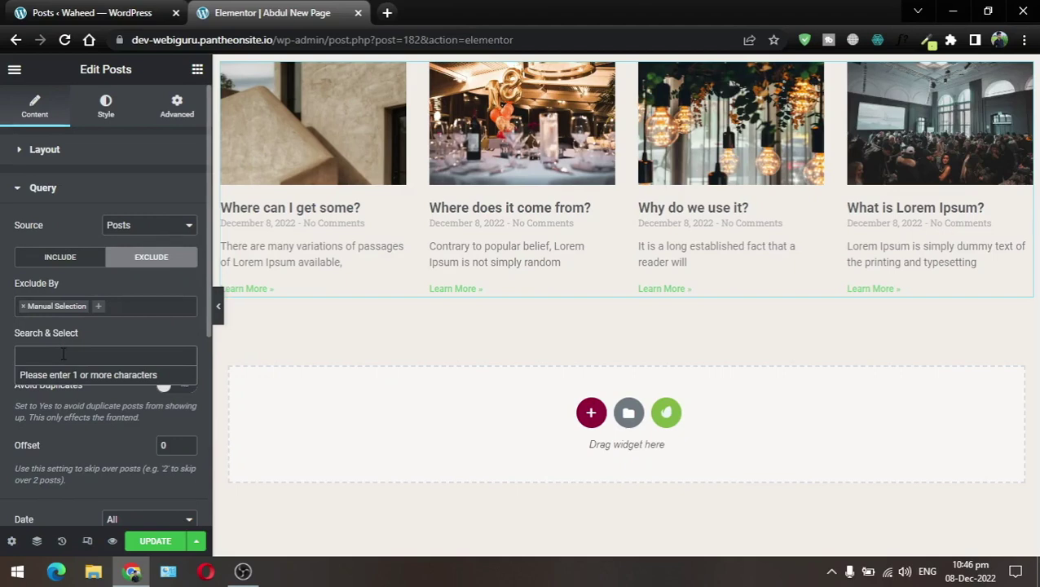
{"action": "left_click", "coordinate": [106, 349]}
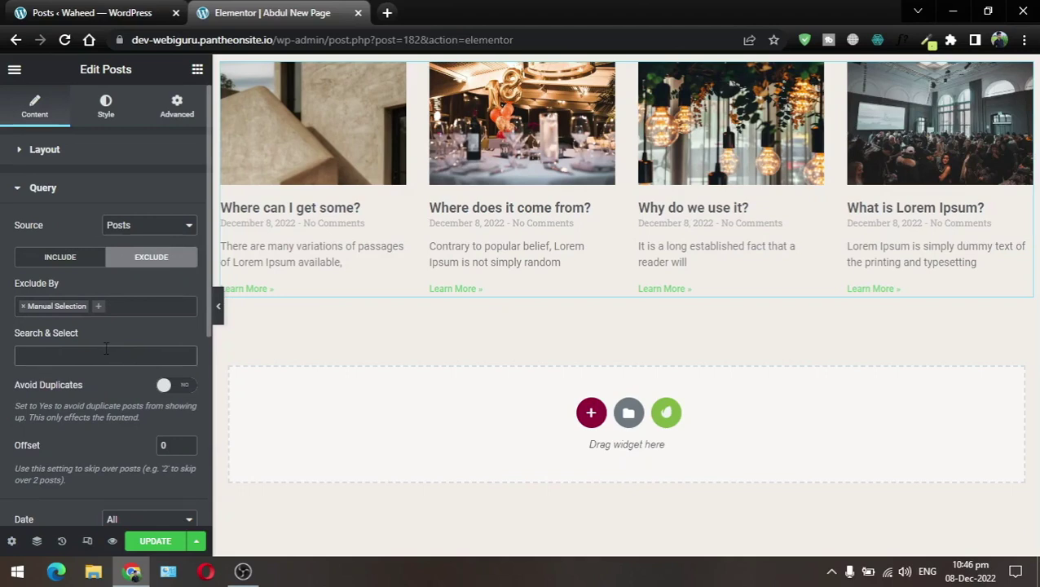
{"action": "left_click", "coordinate": [106, 348]}
{"action": "type", "text": "w"}
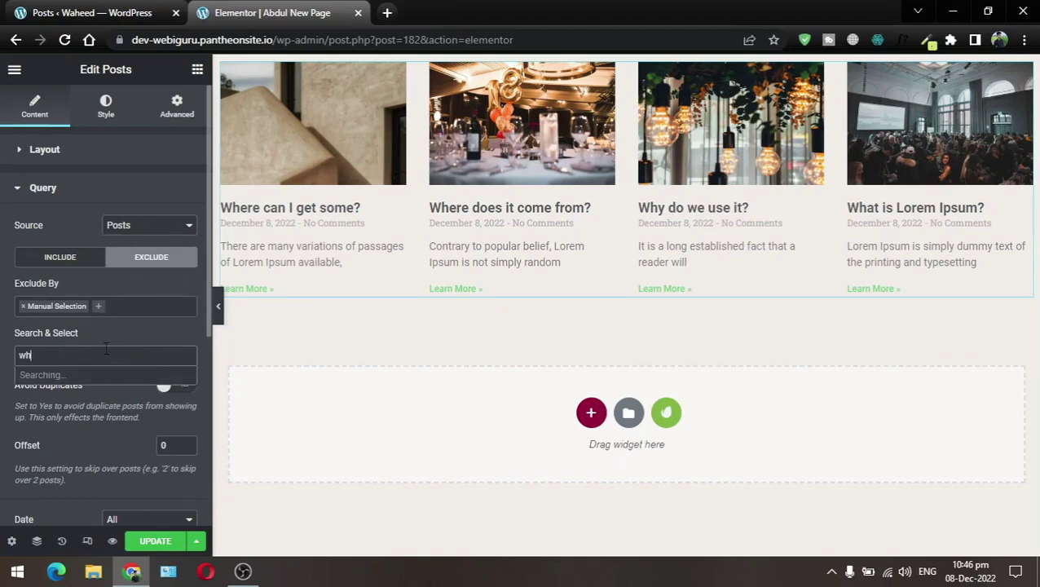
{"action": "type", "text": "h"}
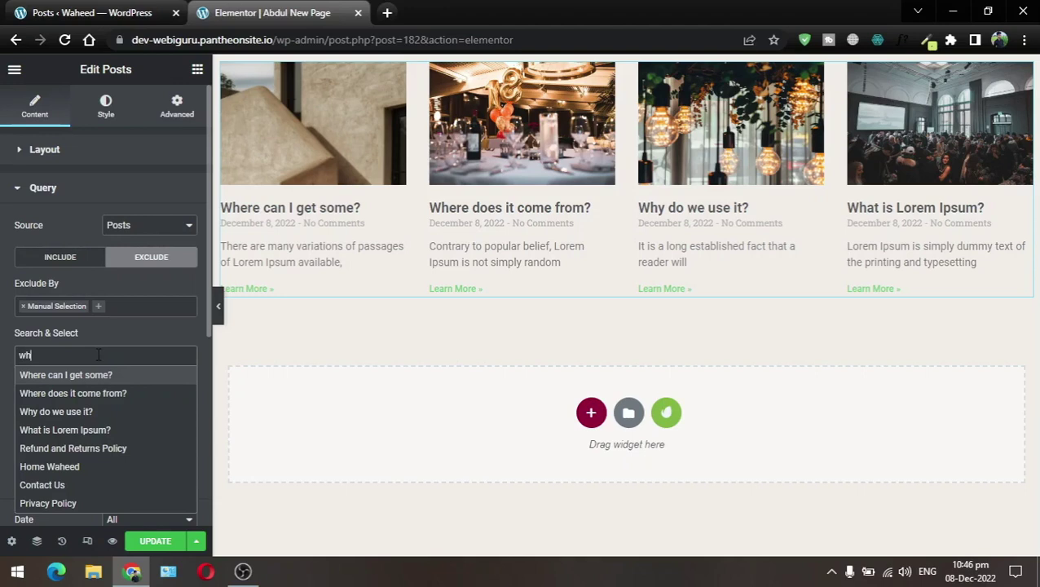
{"action": "type", "text": "y"}
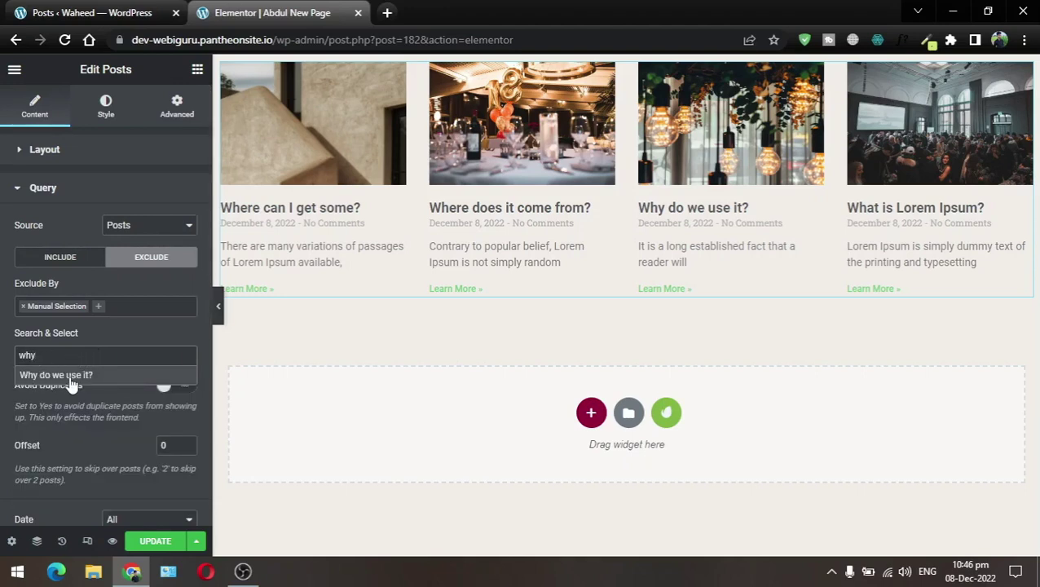
{"action": "left_click", "coordinate": [70, 377]}
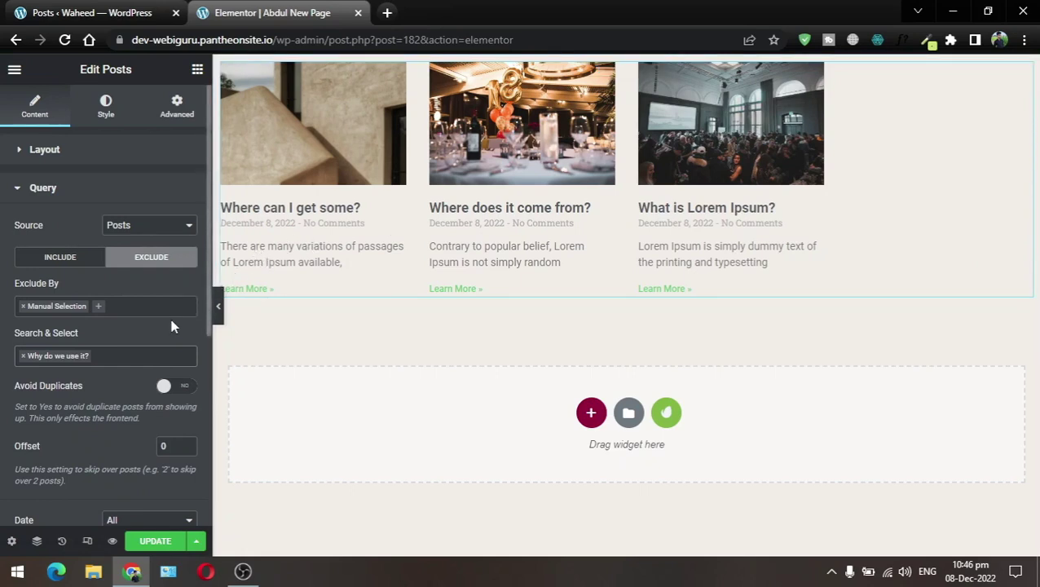
Step: Add the post "What is Lorem Ipsum?" to the manually excluded posts
{"action": "left_click", "coordinate": [128, 353]}
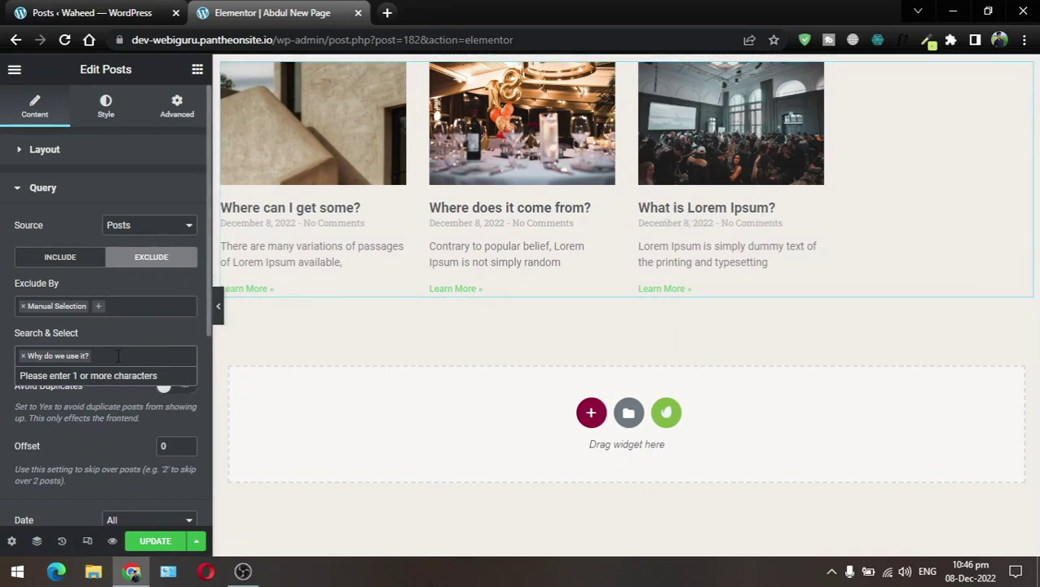
{"action": "type", "text": "What"}
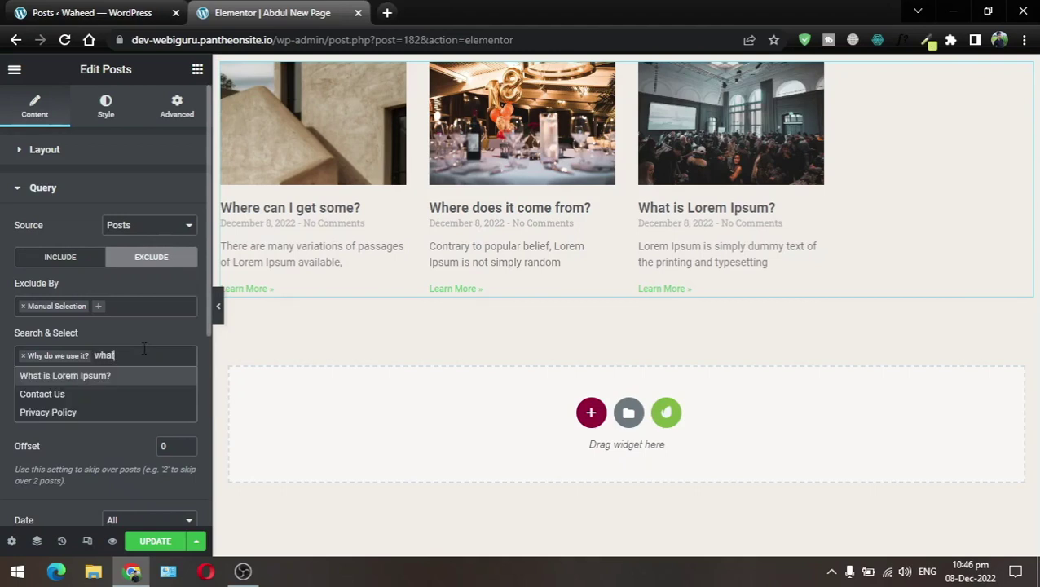
{"action": "left_click", "coordinate": [90, 383]}
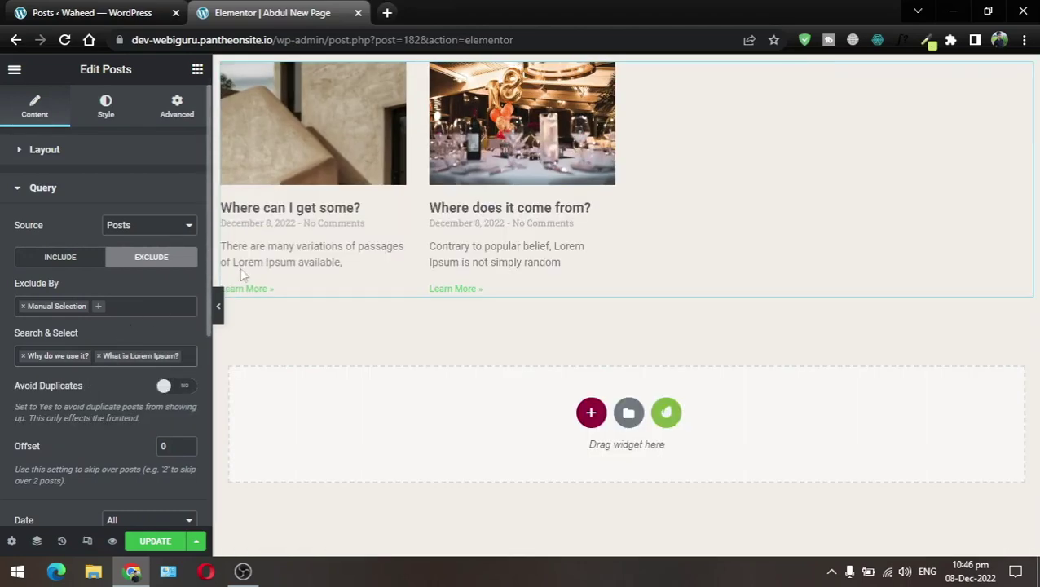
Step: Remove both selected posts from the query's manual exclusion list
{"action": "left_click", "coordinate": [98, 356]}
{"action": "left_click", "coordinate": [23, 355]}
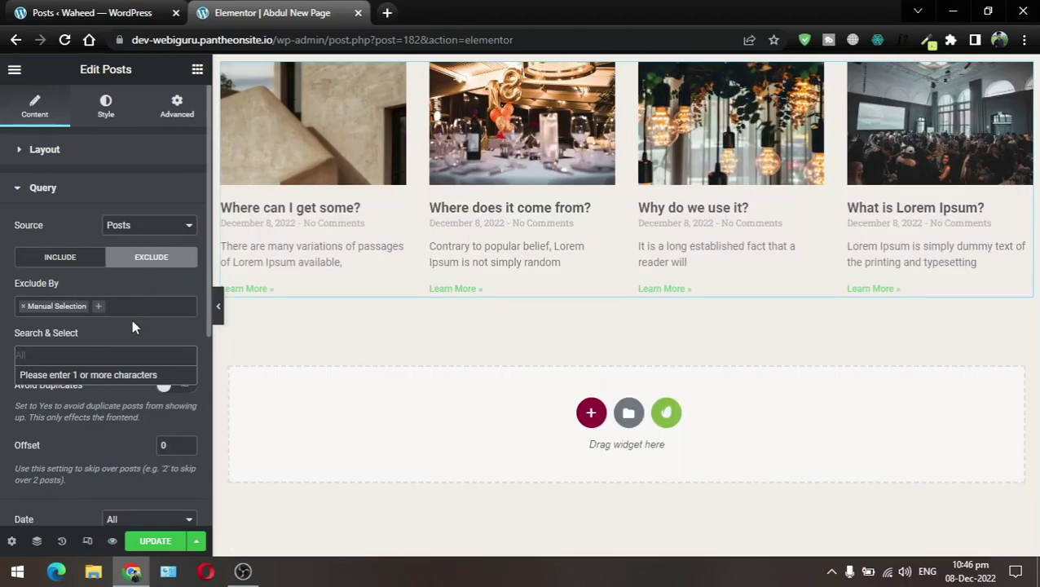
{"action": "left_click", "coordinate": [96, 413]}
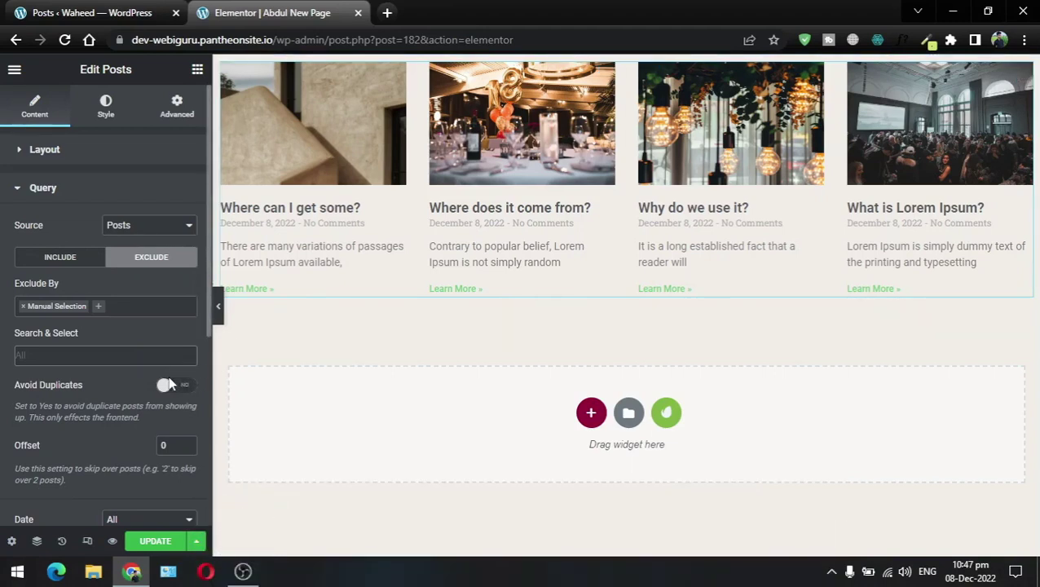
Step: Look through the remaining query options and open the Pagination settings of the Posts widget
{"action": "scroll", "coordinate": [142, 380], "scroll_direction": "down", "scroll_amount": 2}
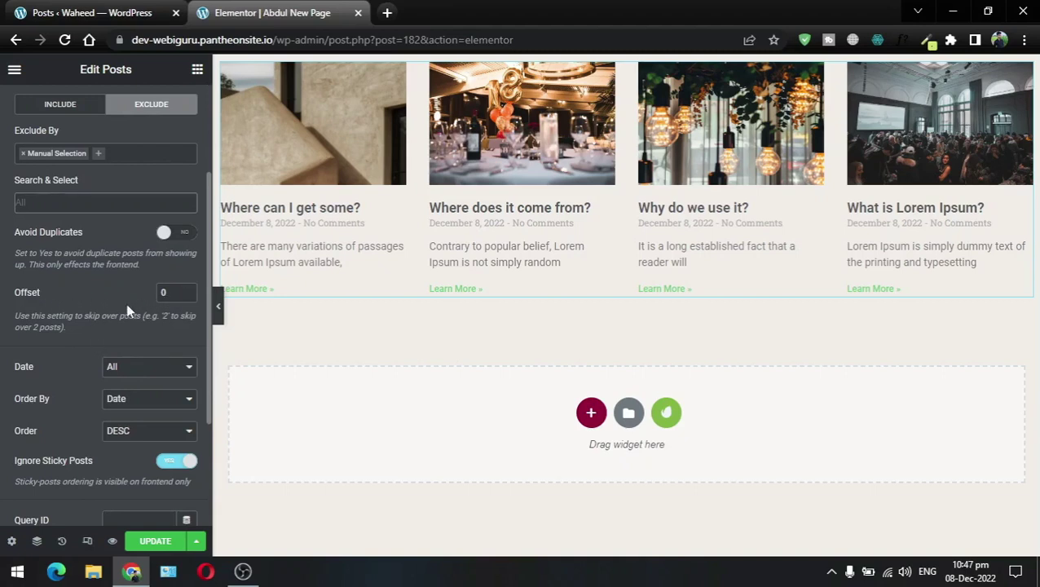
{"action": "scroll", "coordinate": [84, 316], "scroll_direction": "down", "scroll_amount": 1}
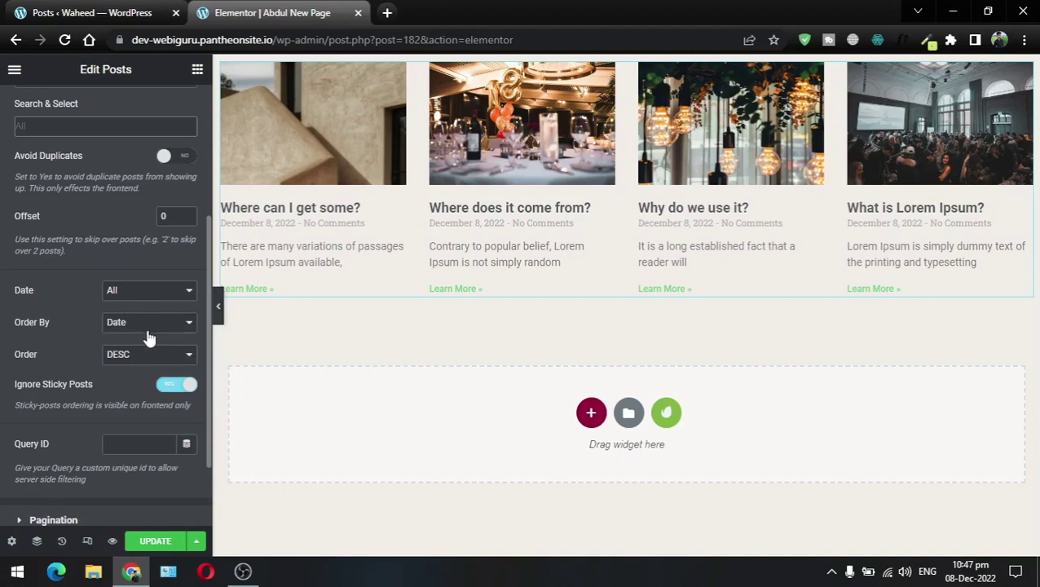
{"action": "scroll", "coordinate": [91, 362], "scroll_direction": "down", "scroll_amount": 2}
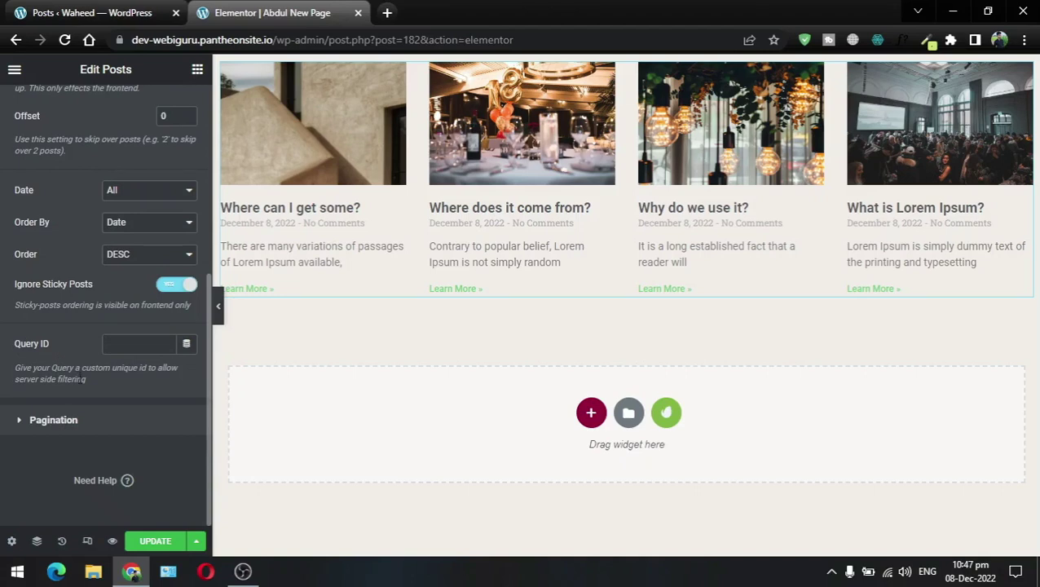
{"action": "left_click", "coordinate": [79, 422]}
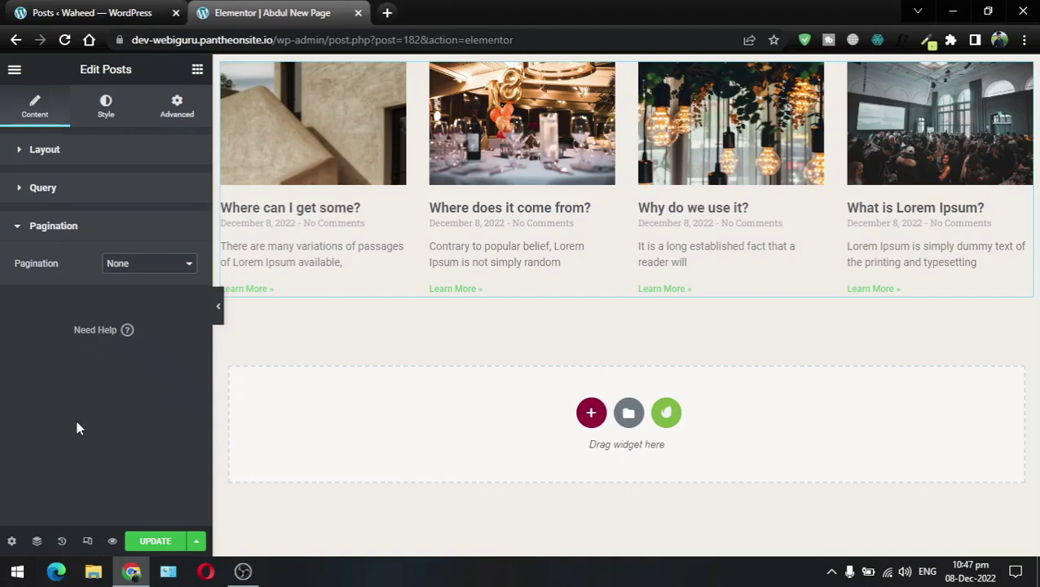
Step: Open getintopc.com in a new browser tab
{"action": "left_click", "coordinate": [388, 13]}
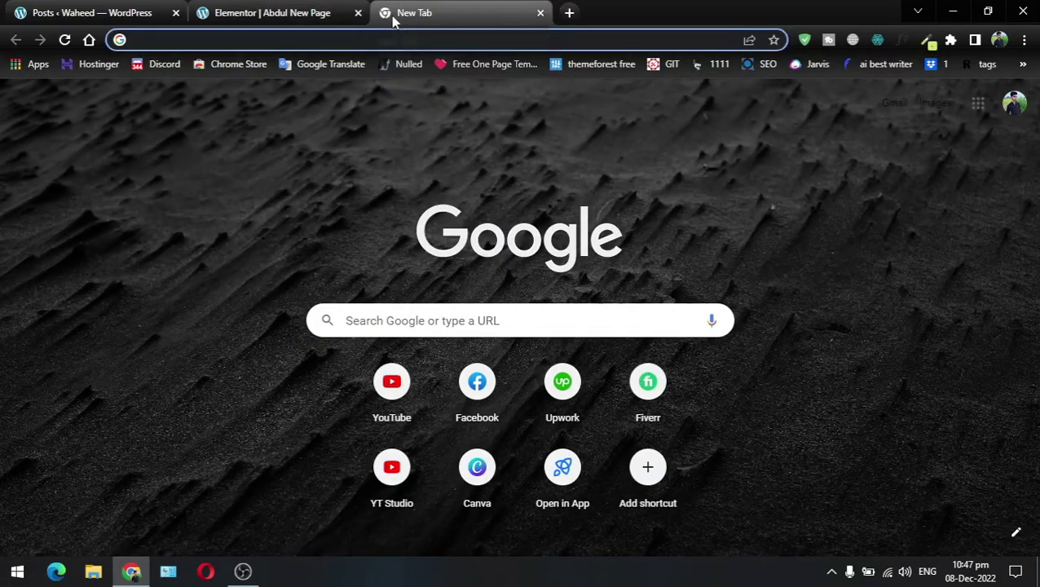
{"action": "type", "text": "ge"}
{"action": "key", "text": "Return"}
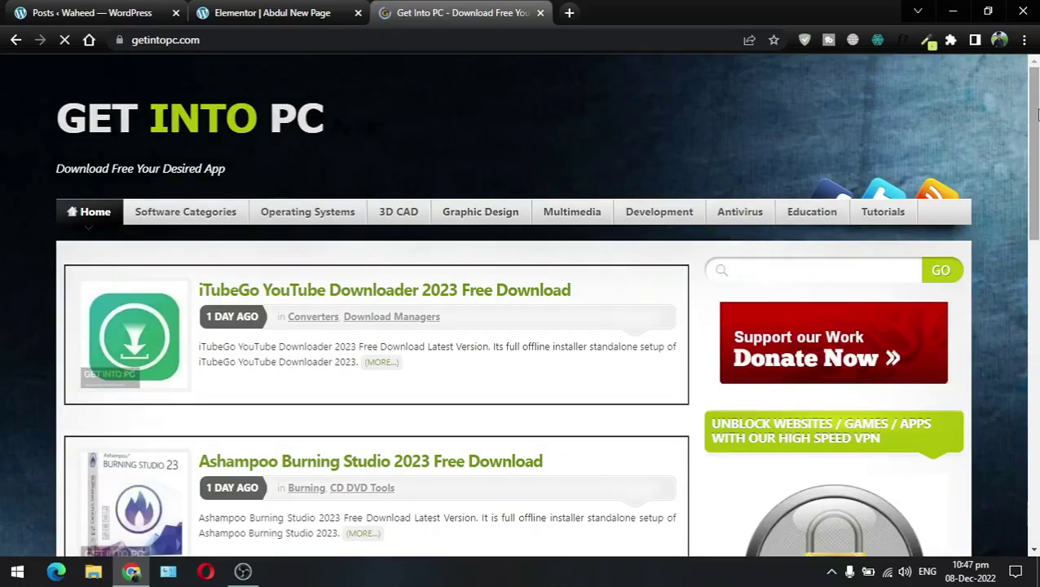
Step: Examine the numbered pagination beneath the getintopc.com post list and go to page 2
{"action": "left_click_drag", "start_coordinate": [1038, 114], "coordinate": [1033, 476]}
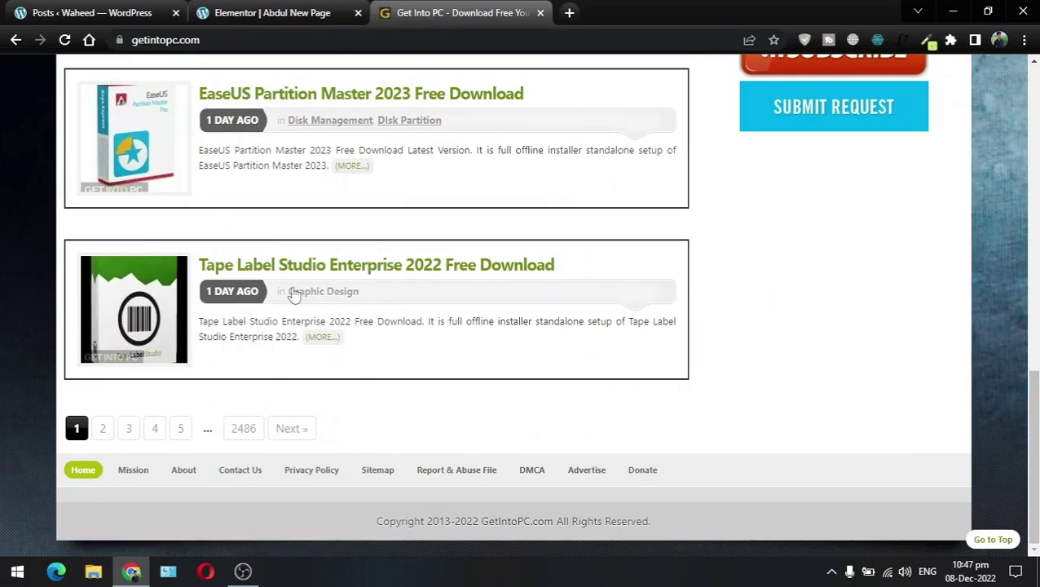
{"action": "scroll", "coordinate": [408, 245], "scroll_direction": "up", "scroll_amount": 20}
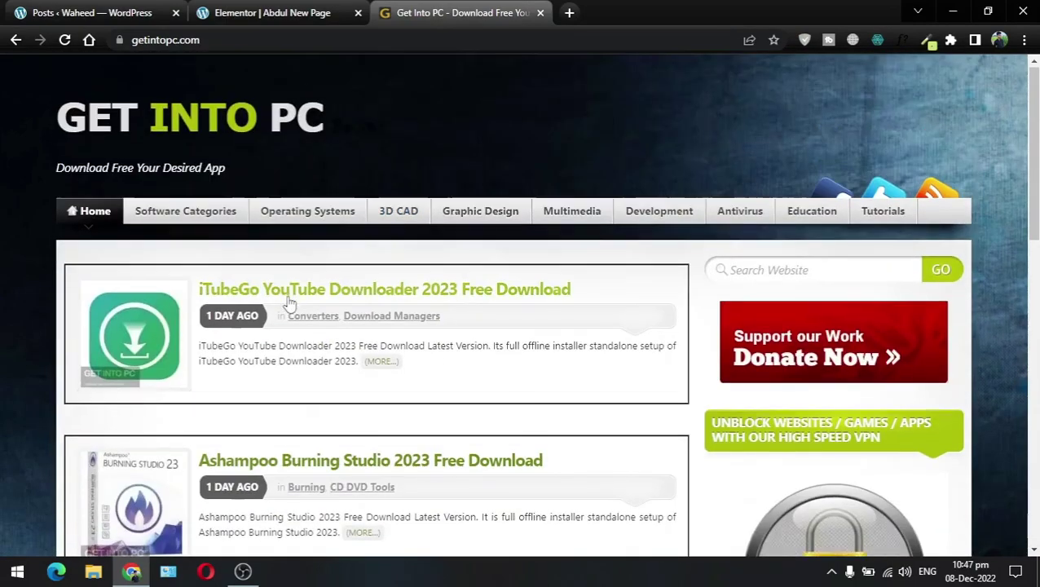
{"action": "scroll", "coordinate": [285, 277], "scroll_direction": "down", "scroll_amount": 4}
{"action": "scroll", "coordinate": [275, 236], "scroll_direction": "down", "scroll_amount": 7}
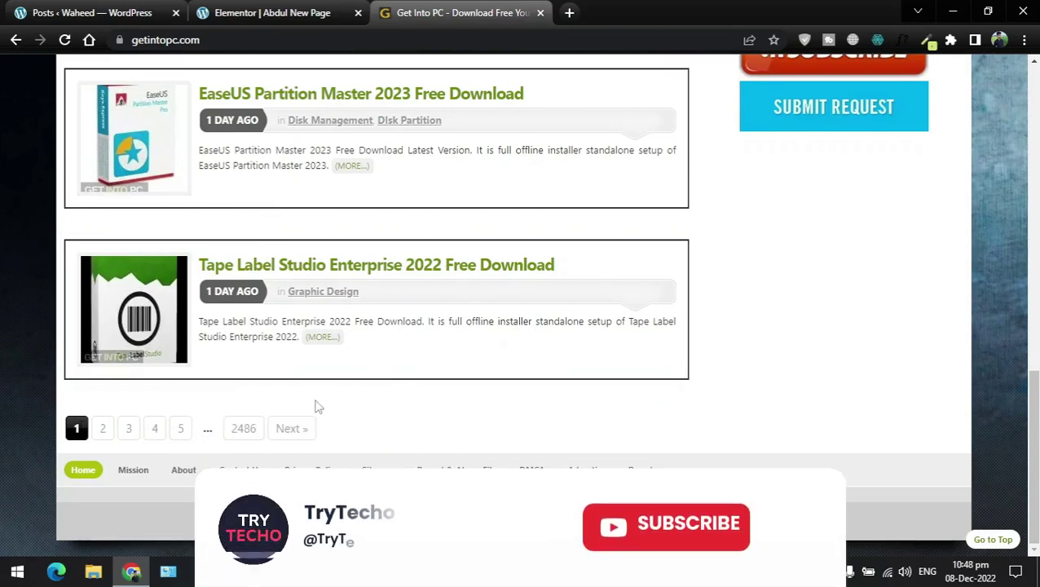
{"action": "scroll", "coordinate": [320, 296], "scroll_direction": "up", "scroll_amount": 15}
{"action": "scroll", "coordinate": [320, 297], "scroll_direction": "down", "scroll_amount": 5}
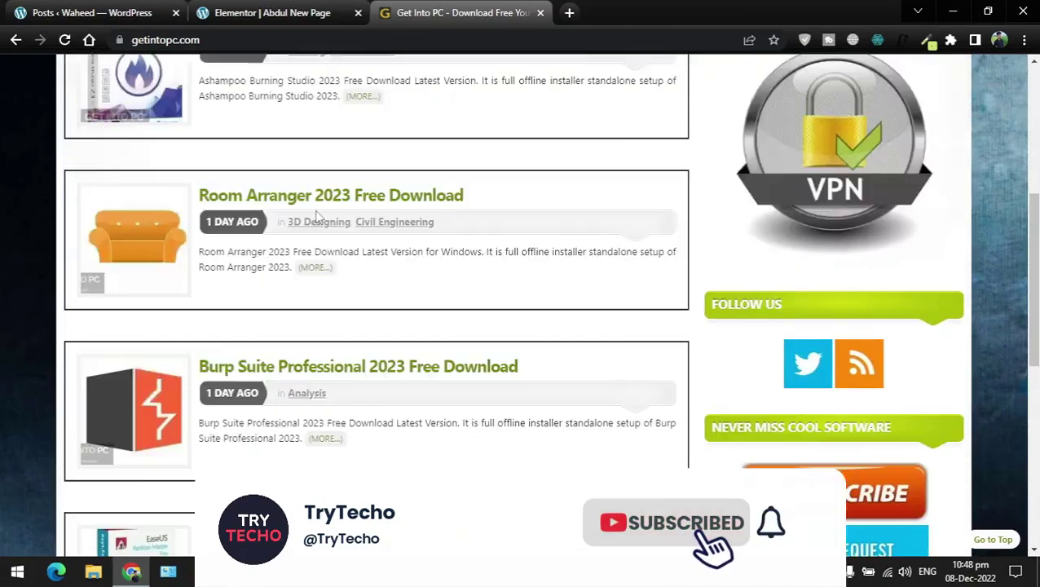
{"action": "scroll", "coordinate": [262, 344], "scroll_direction": "up", "scroll_amount": 5}
{"action": "scroll", "coordinate": [249, 212], "scroll_direction": "down", "scroll_amount": 4}
{"action": "scroll", "coordinate": [248, 212], "scroll_direction": "down", "scroll_amount": 7}
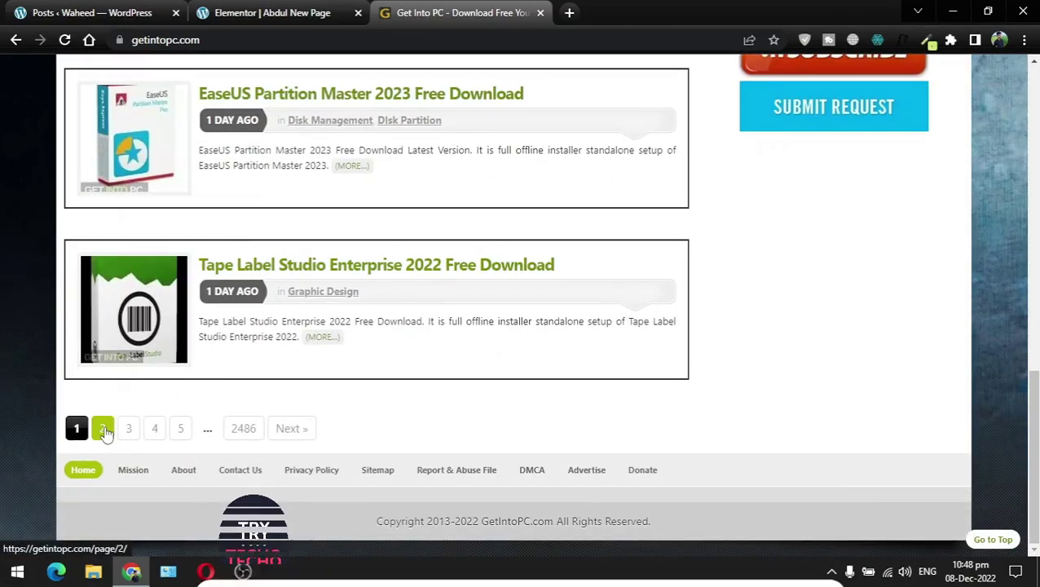
{"action": "left_click", "coordinate": [104, 431]}
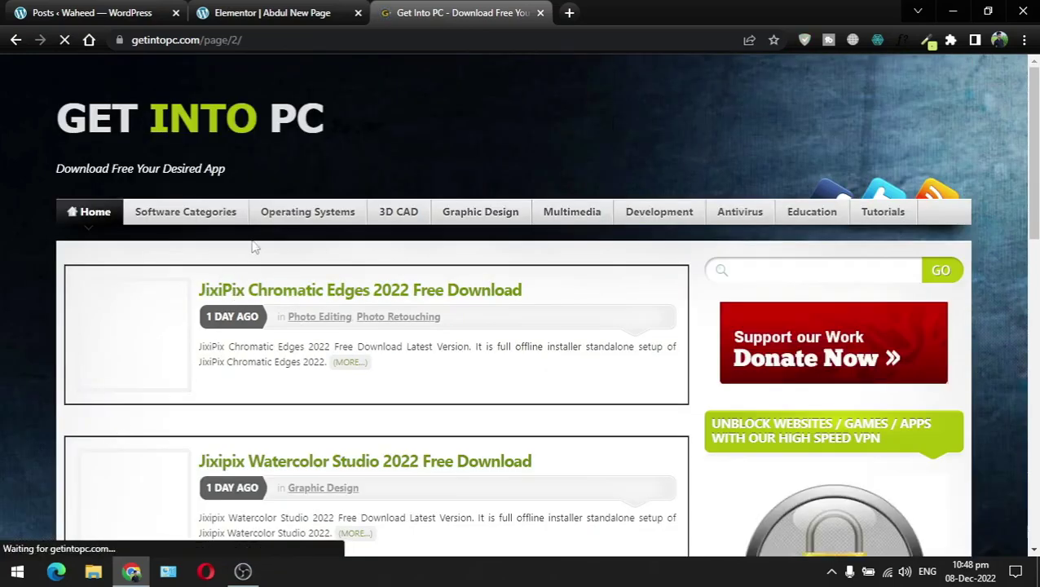
{"action": "scroll", "coordinate": [274, 318], "scroll_direction": "down", "scroll_amount": 10}
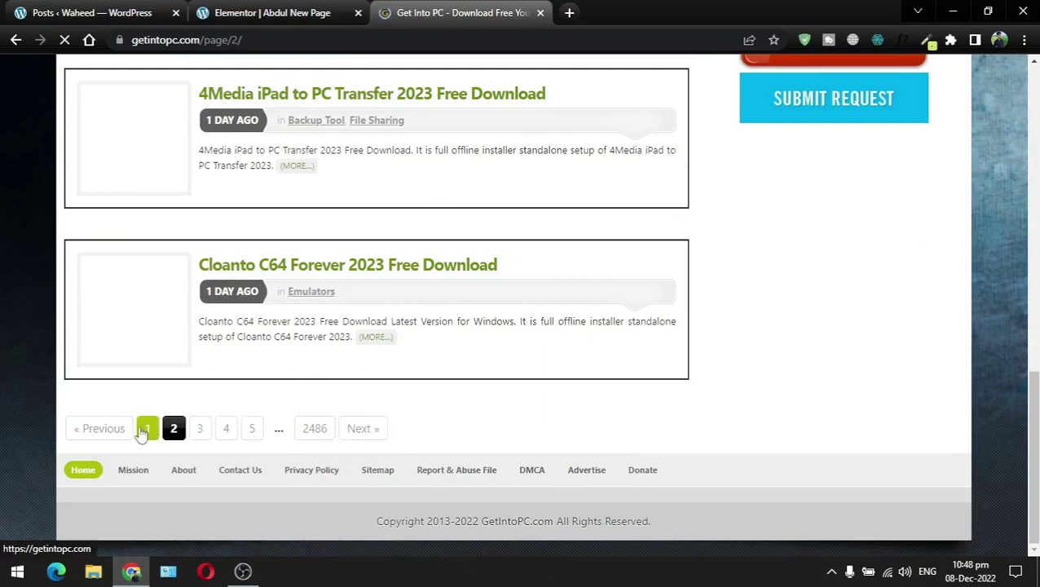
Step: Return to the Elementor editor and review the available pagination types for the Posts widget
{"action": "left_click", "coordinate": [274, 12]}
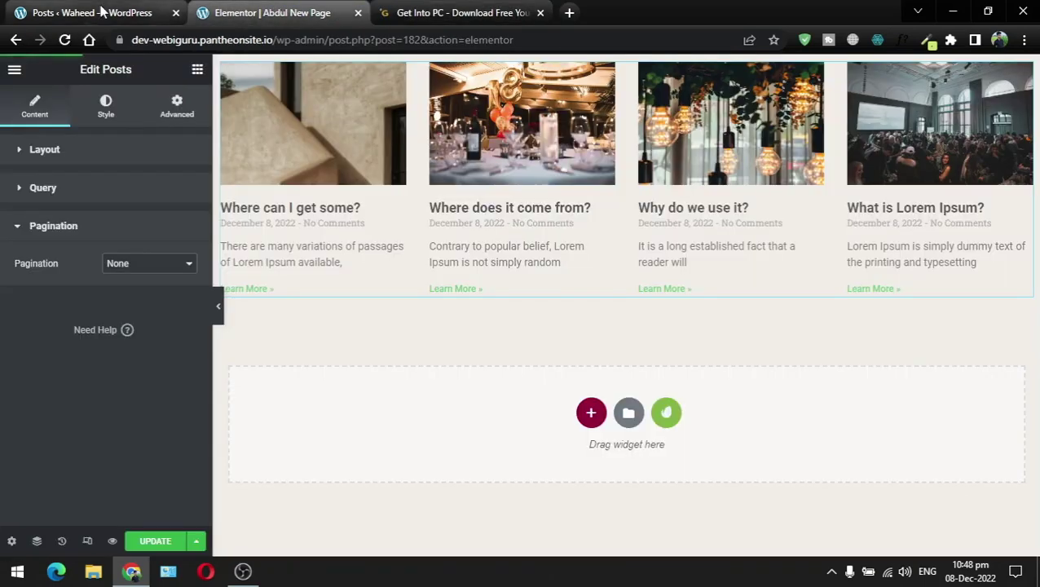
{"action": "left_click", "coordinate": [147, 269]}
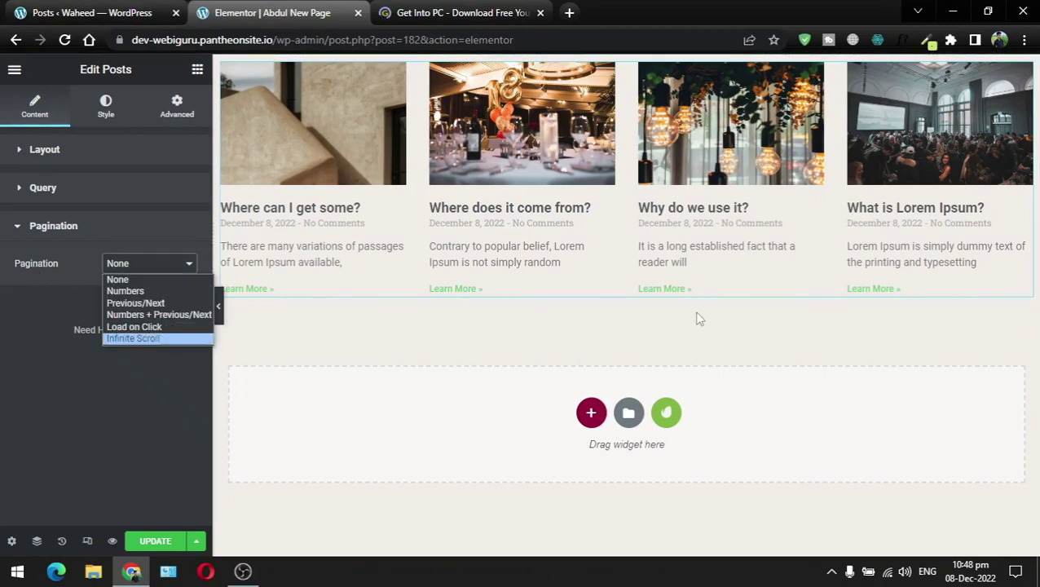
{"action": "left_click", "coordinate": [494, 331]}
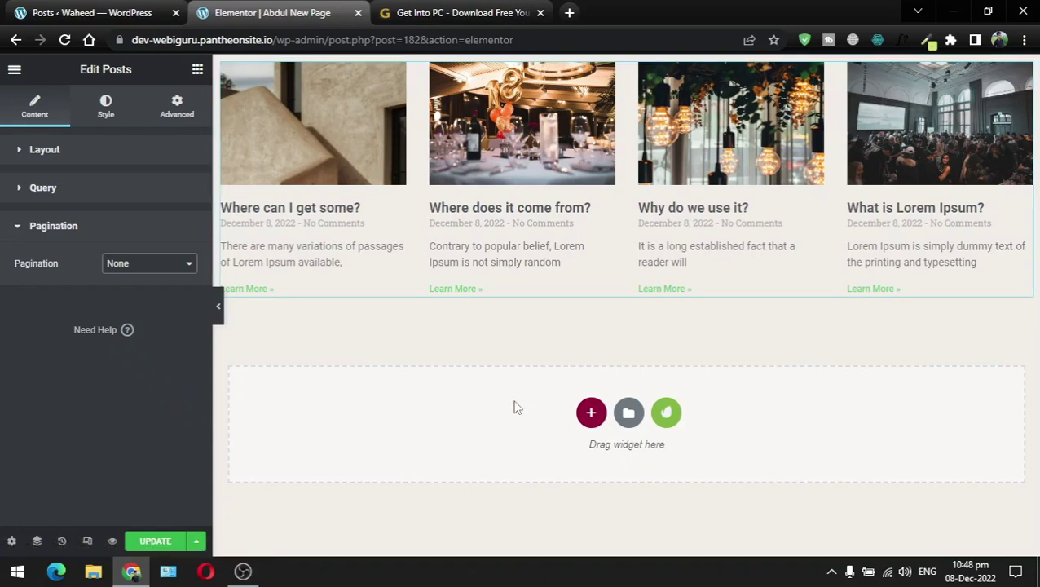
{"action": "left_click", "coordinate": [151, 272]}
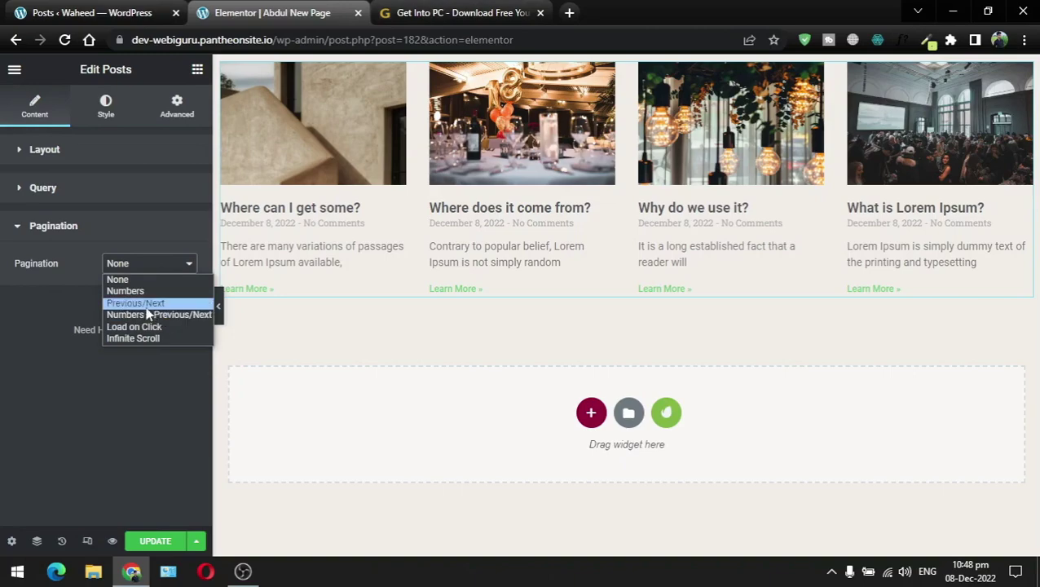
Step: Switch back to the getintopc.com tab and examine the Previous and Next links beneath the post list
{"action": "left_click", "coordinate": [461, 13]}
{"action": "scroll", "coordinate": [310, 395], "scroll_direction": "down", "scroll_amount": 15}
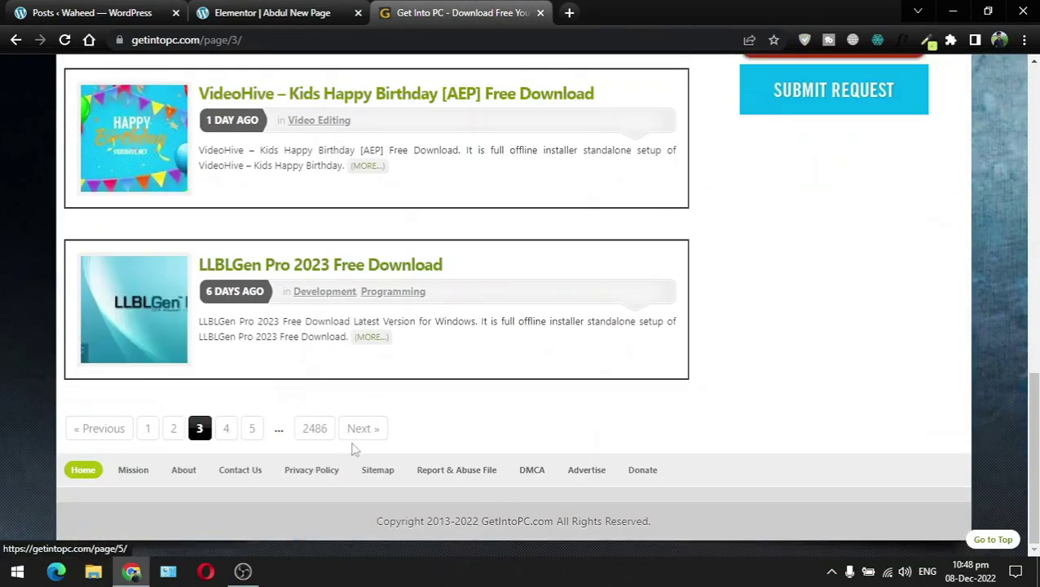